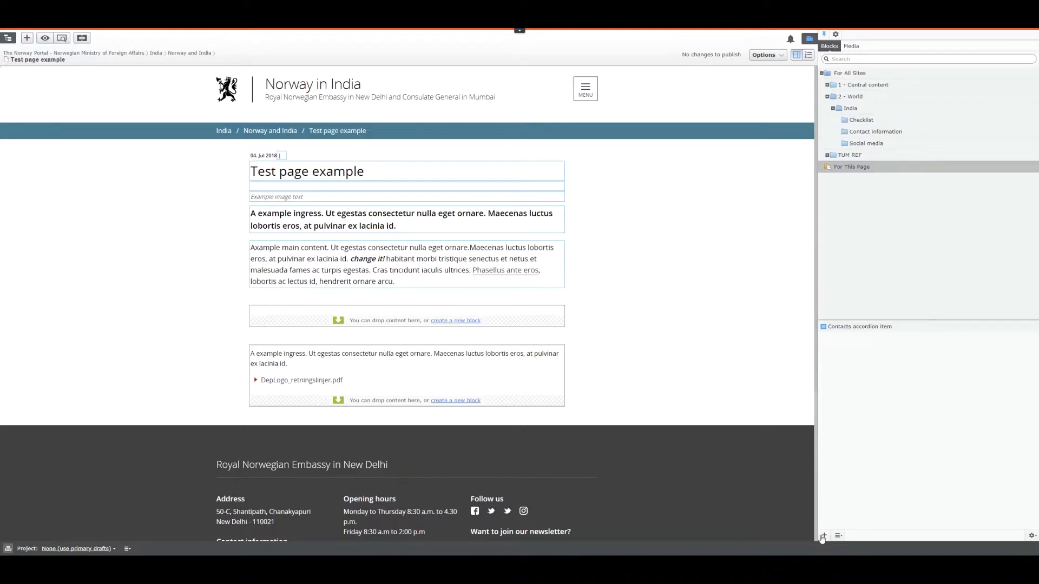
Step: Start a new Free text one column accordion item block in the article's block area, directly below the main body
left_click(824, 536)
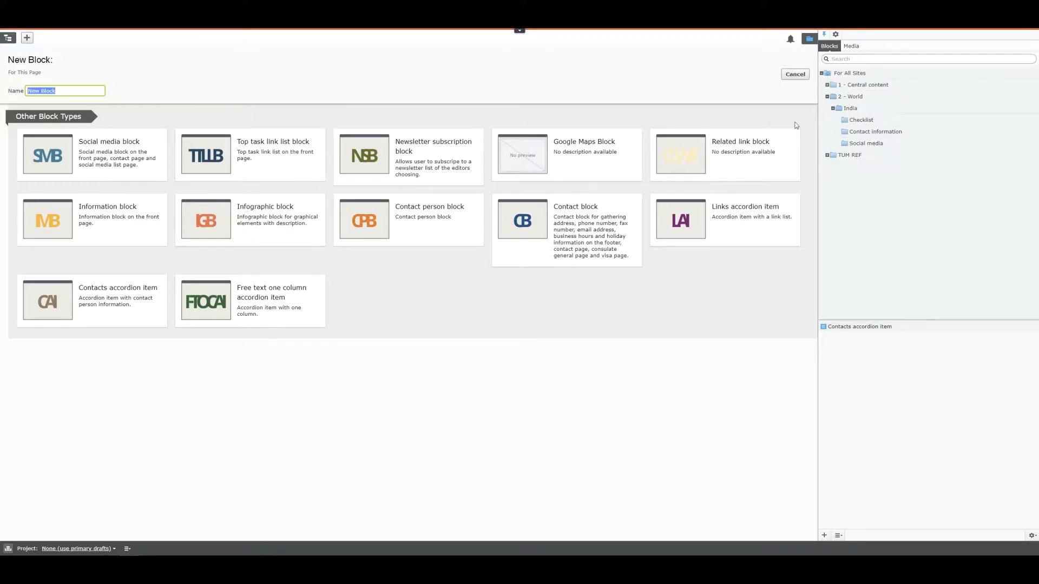
left_click(795, 75)
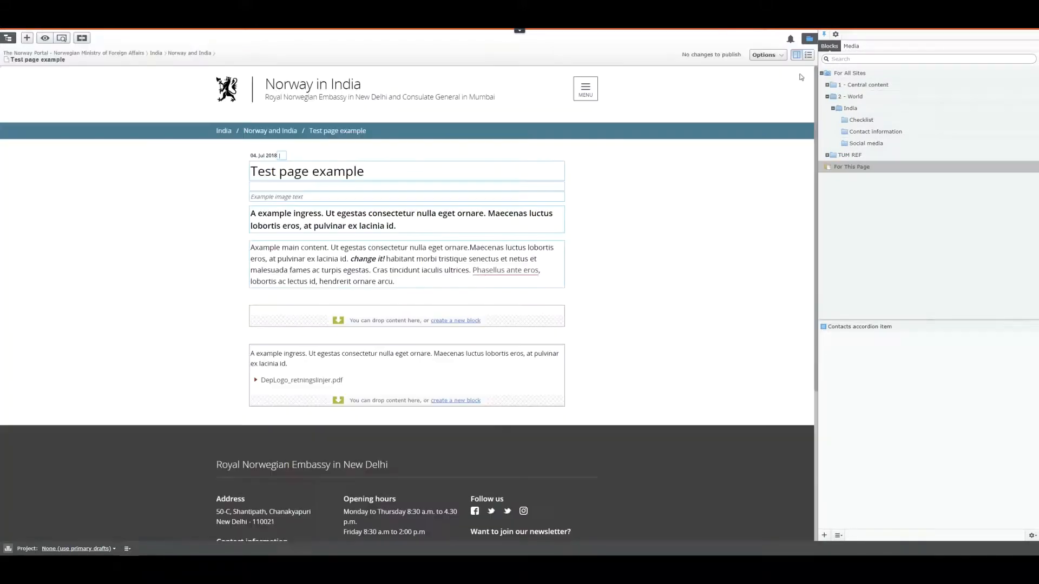
left_click(454, 321)
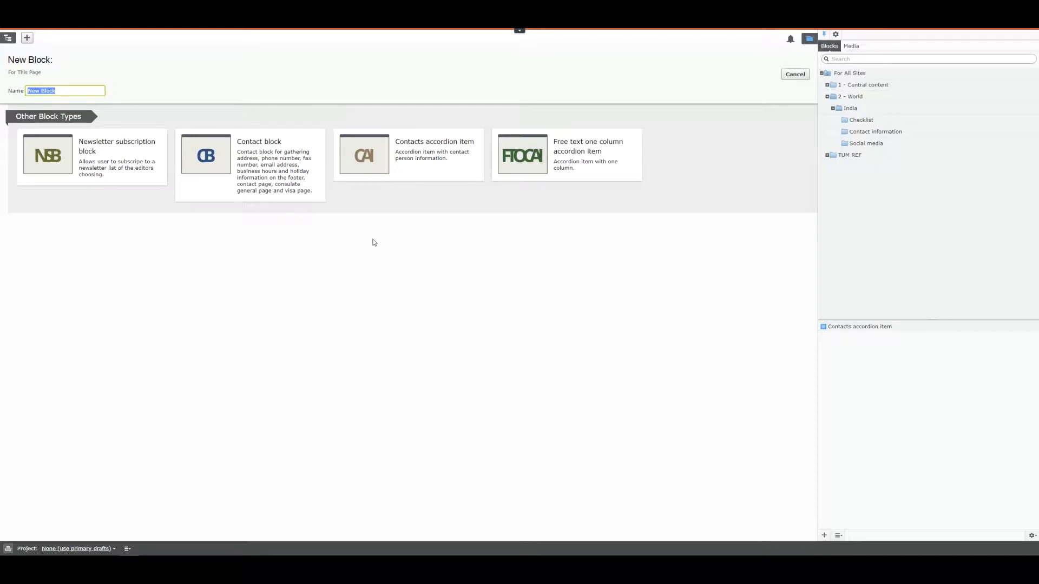
left_click(606, 150)
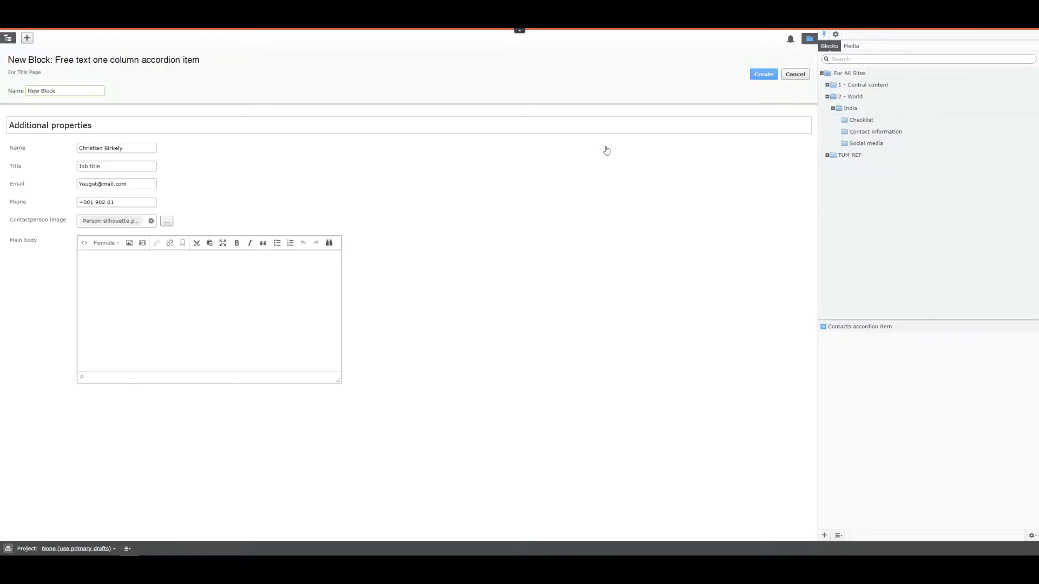
Step: Set both the new block's name and its heading to "Free text one column accordion item"
left_click_drag(200, 61, 58, 59)
key("ctrl+c")
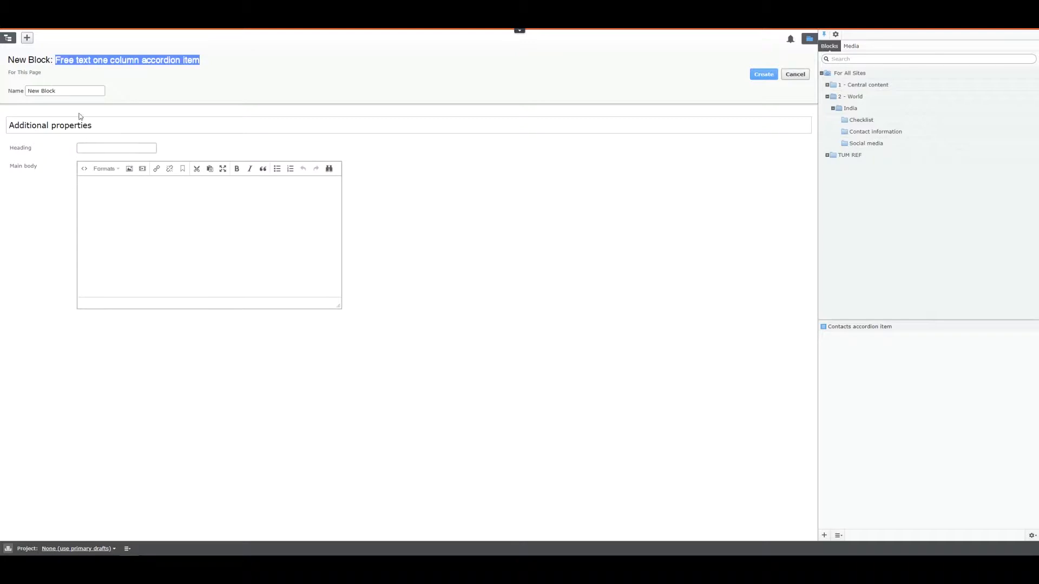
left_click(66, 90)
key("ctrl+a")
key("ctrl+v")
left_click(103, 149)
key("ctrl+v")
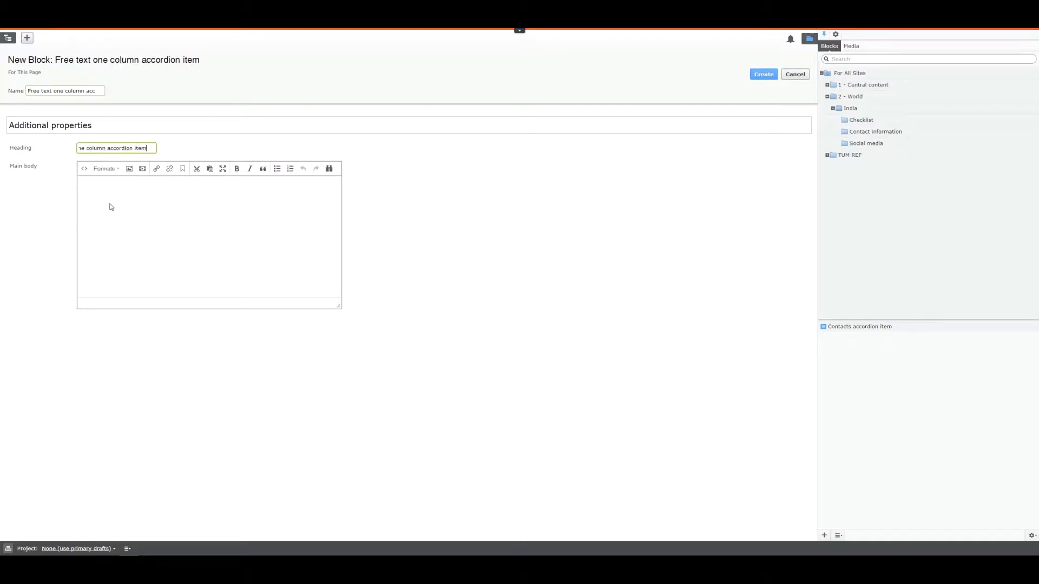
Step: Enter "Free text one column accordion item" as unformatted main body text and create the block
left_click(111, 206)
key("ctrl+v")
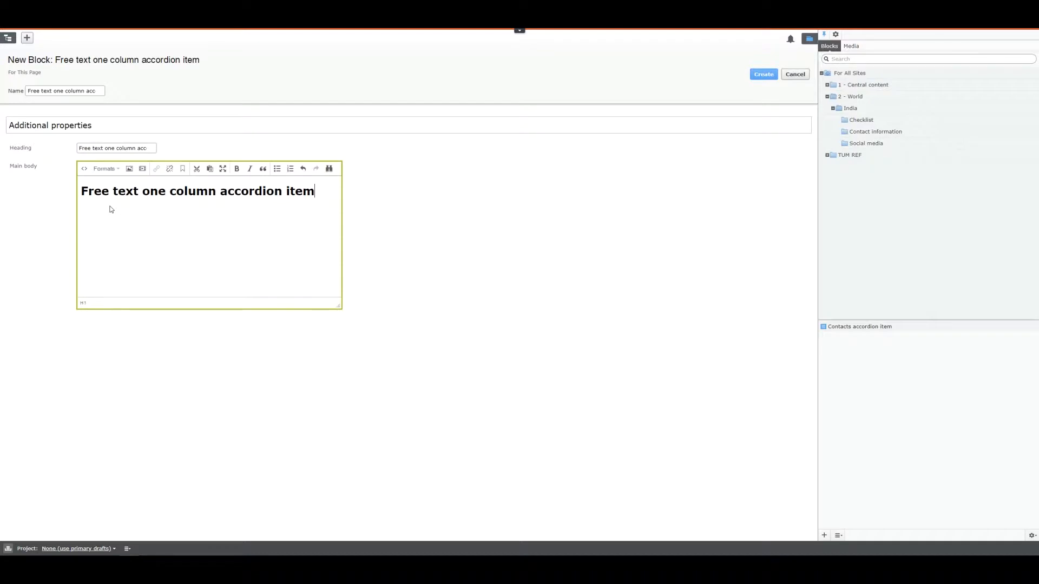
key("ctrl+a")
key("ctrl+c")
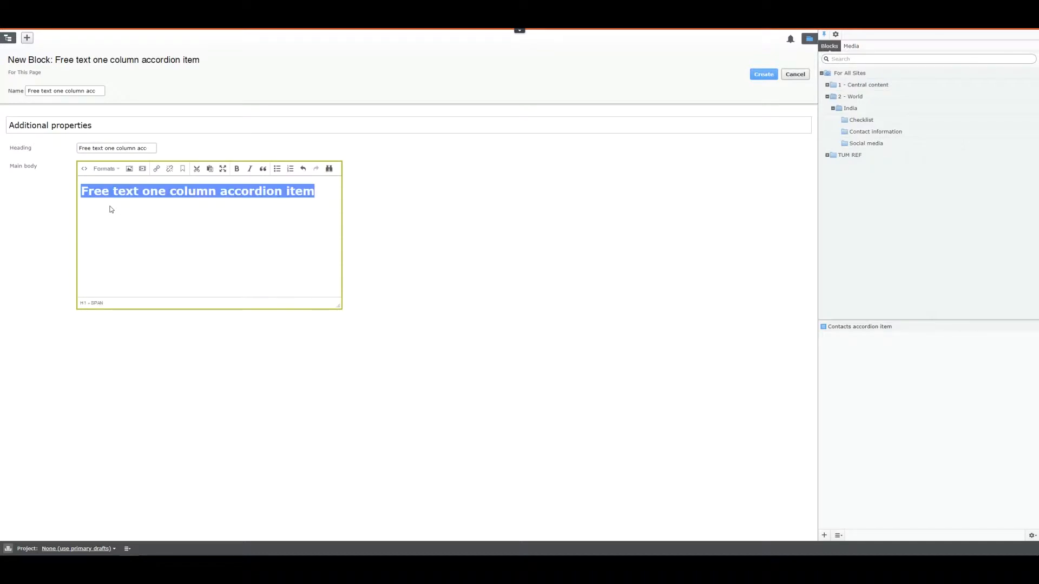
key("Delete")
key("super+r")
key("Return")
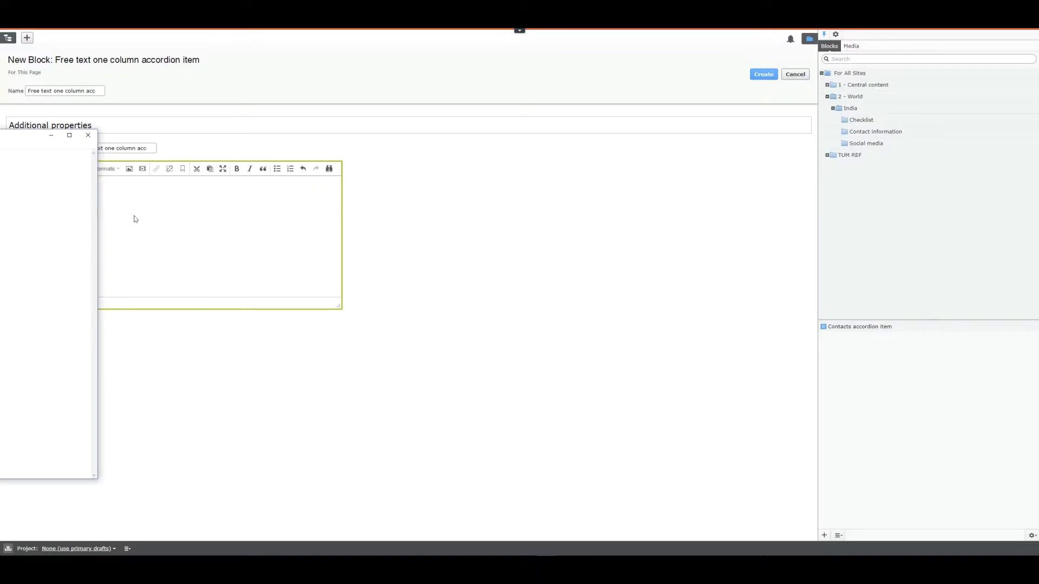
left_click(136, 221)
key("ctrl+v")
left_click(399, 255)
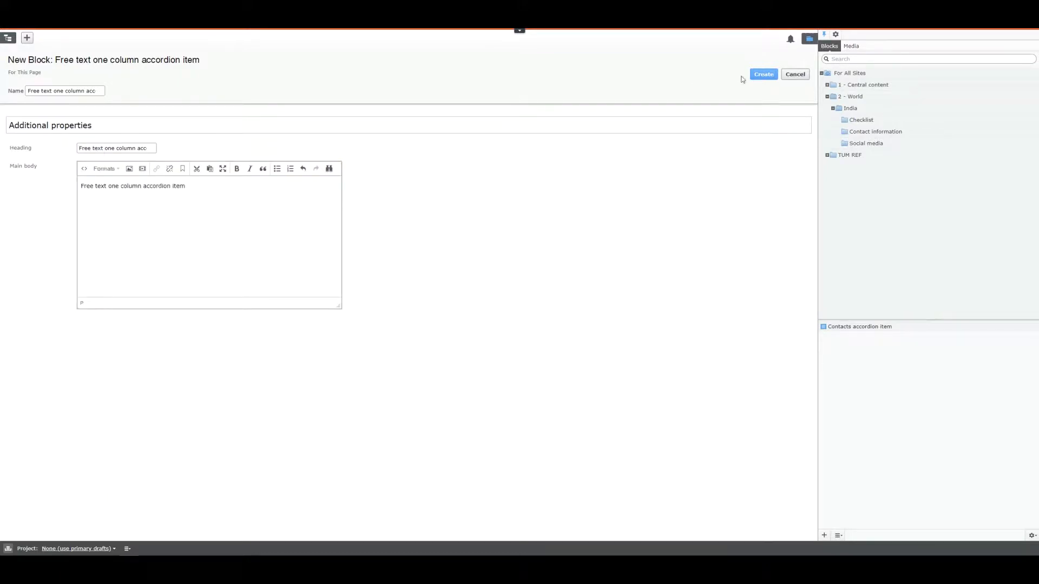
left_click(764, 75)
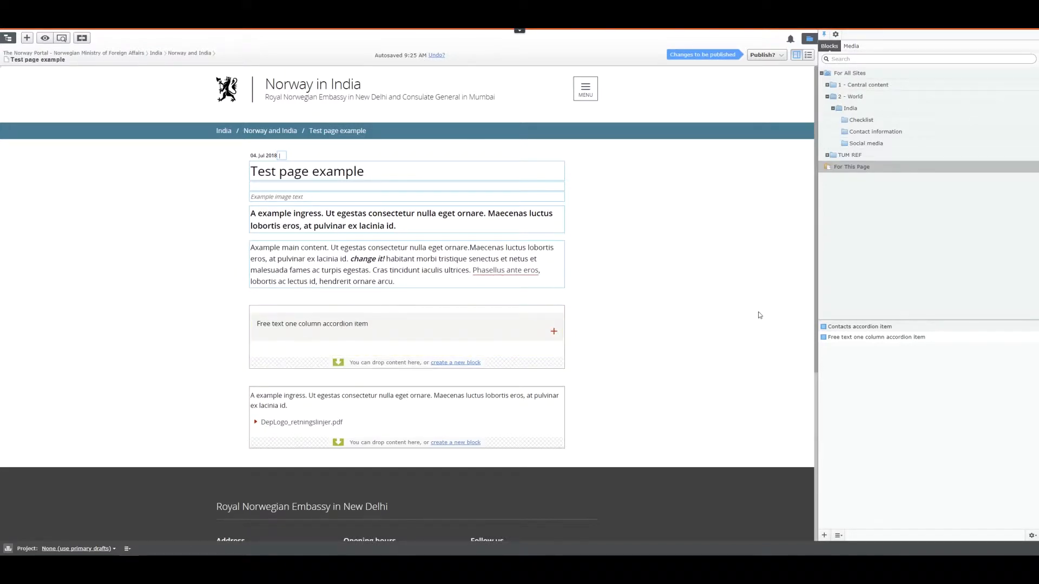
Step: Examine the blocks stored for this page and for India, and the options offered for the free text accordion block
left_click(858, 169)
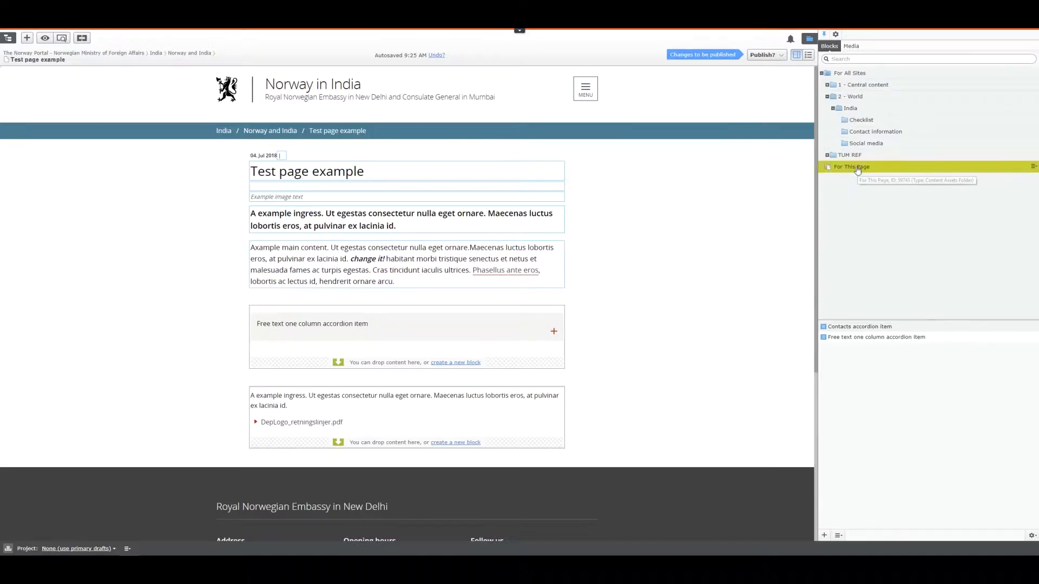
left_click(830, 340)
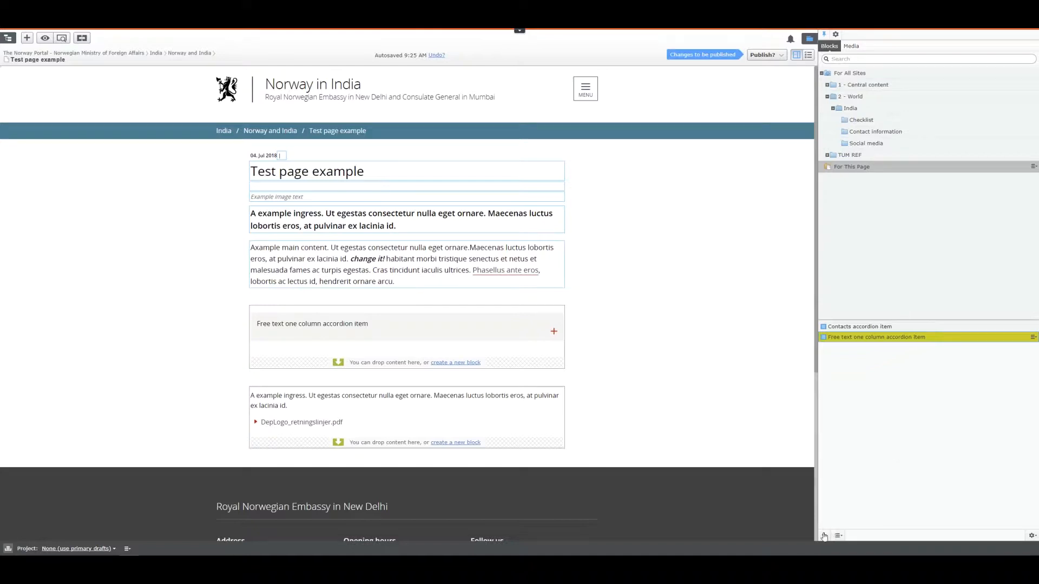
left_click(848, 110)
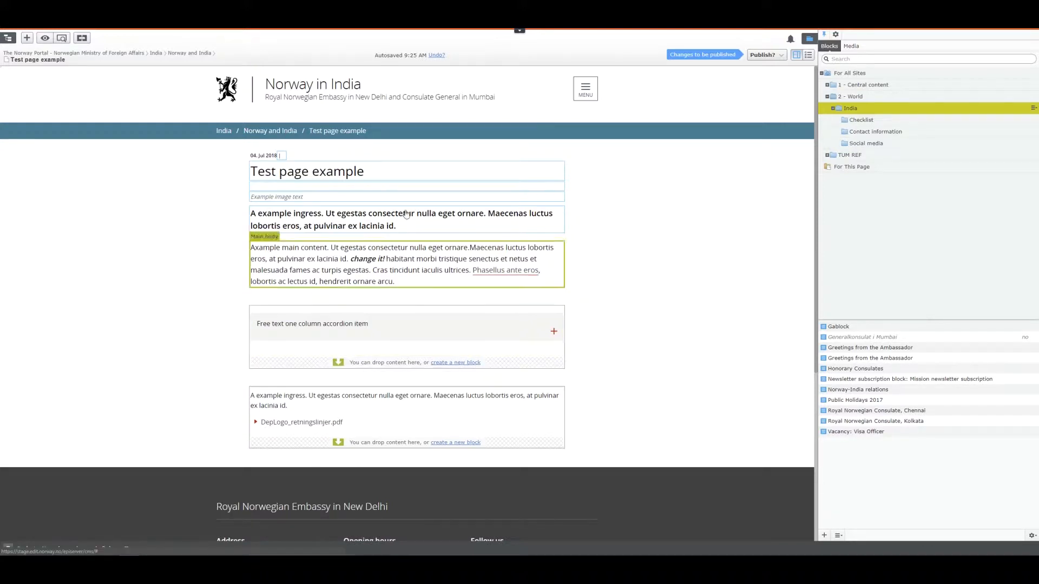
left_click(854, 168)
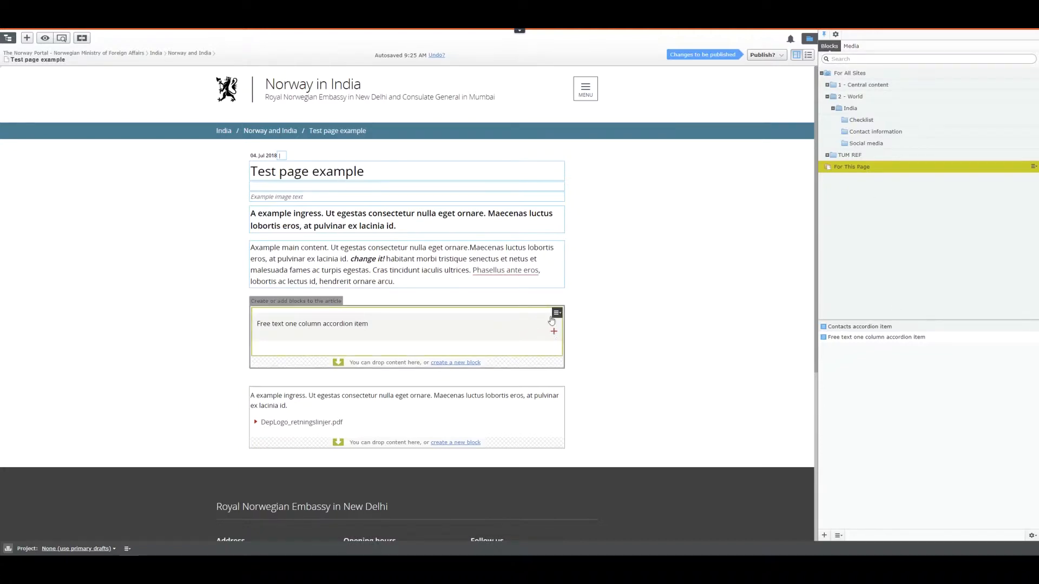
left_click(850, 340)
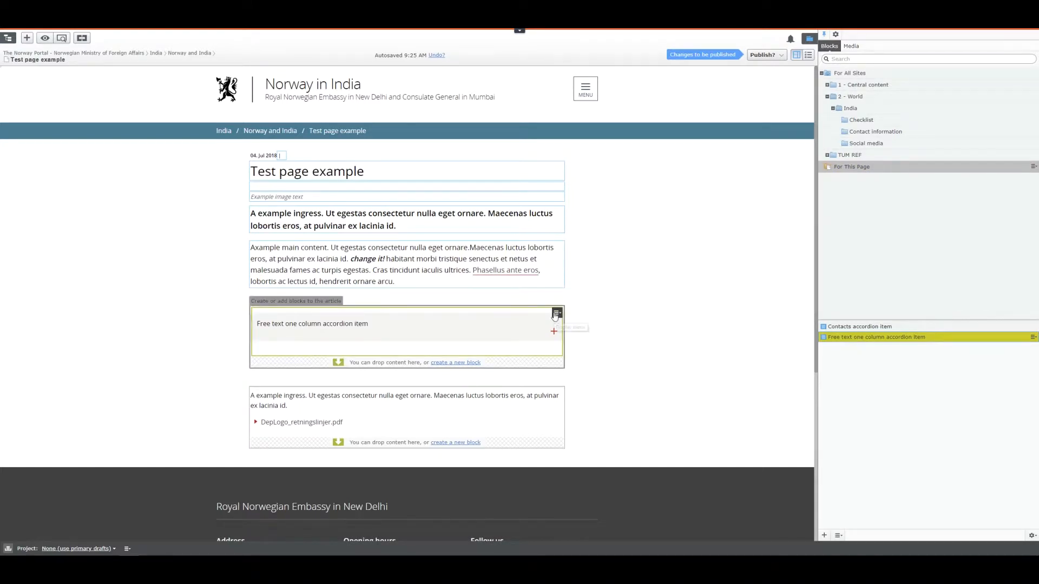
left_click(558, 314)
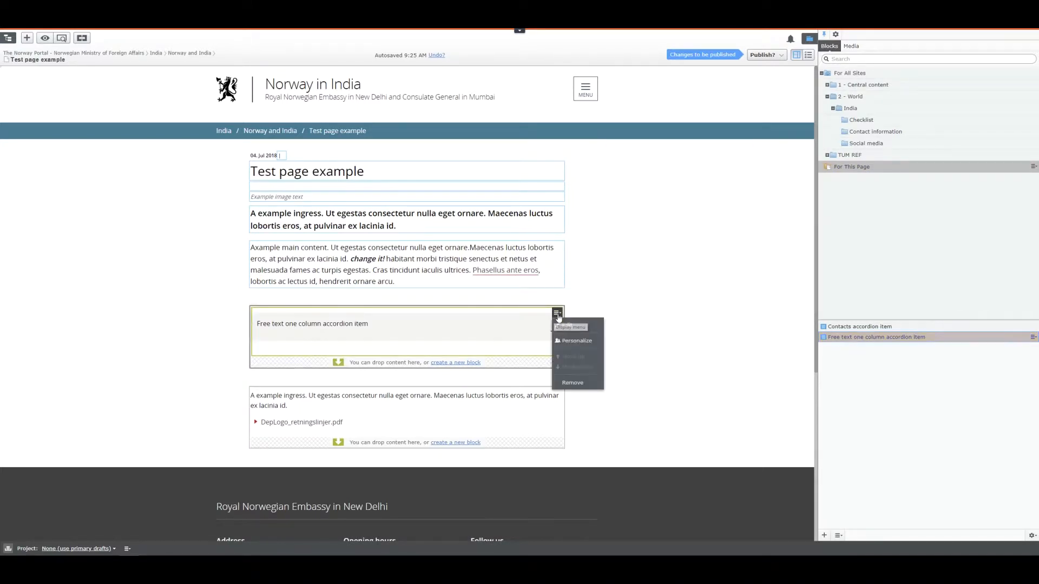
left_click(873, 405)
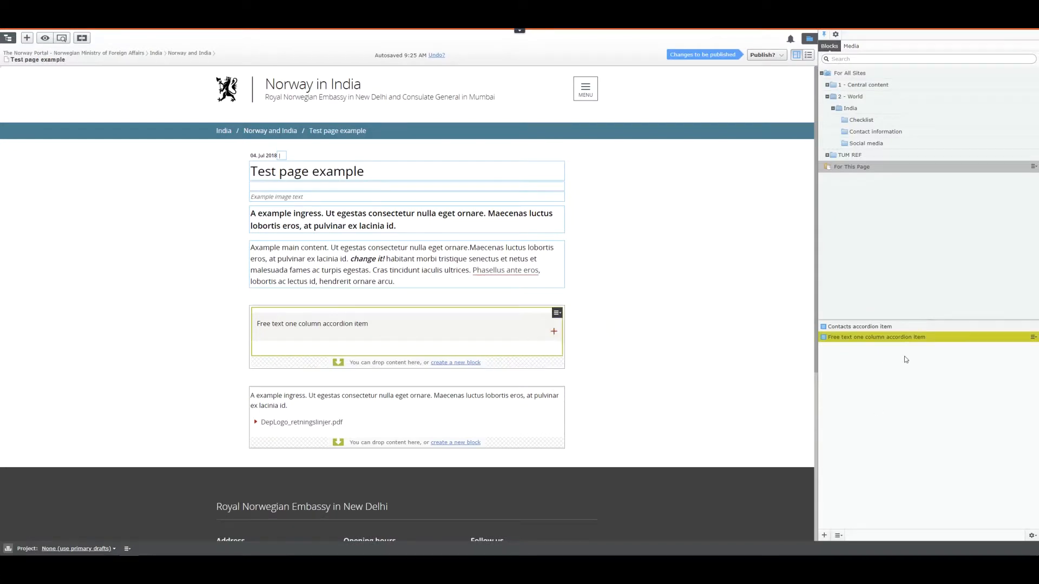
left_click(1033, 339)
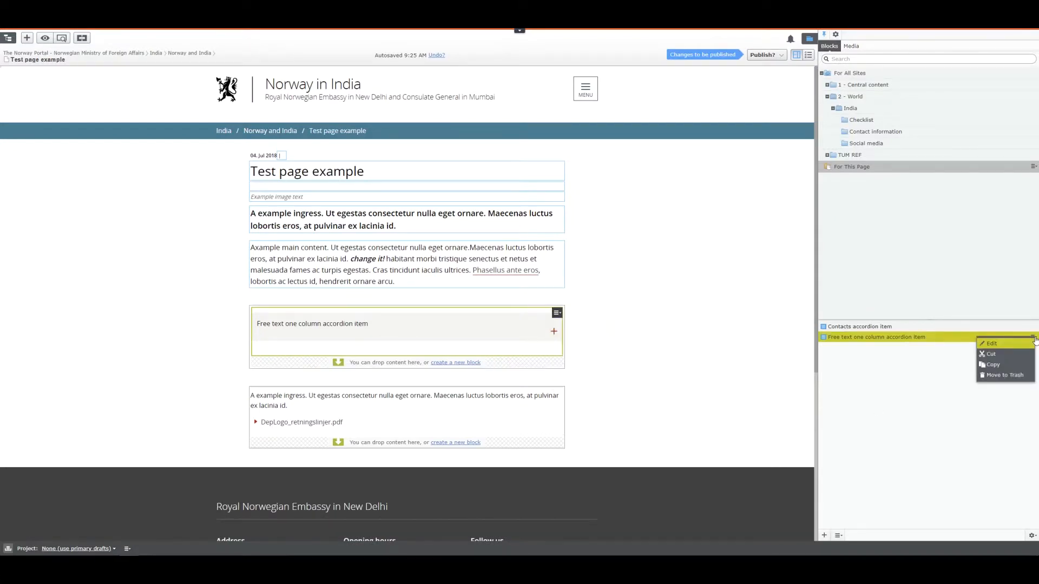
left_click(883, 420)
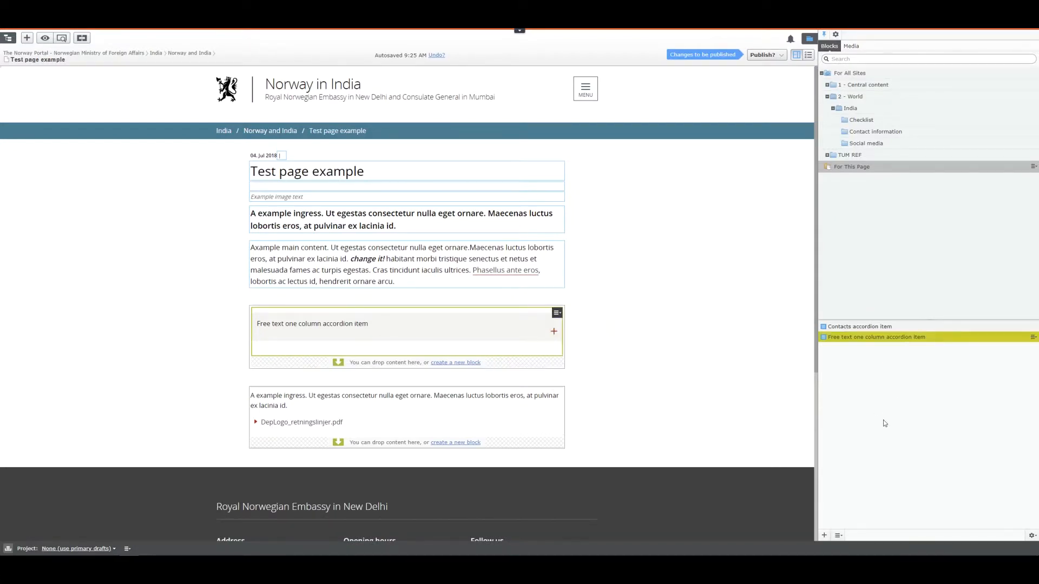
left_click(839, 536)
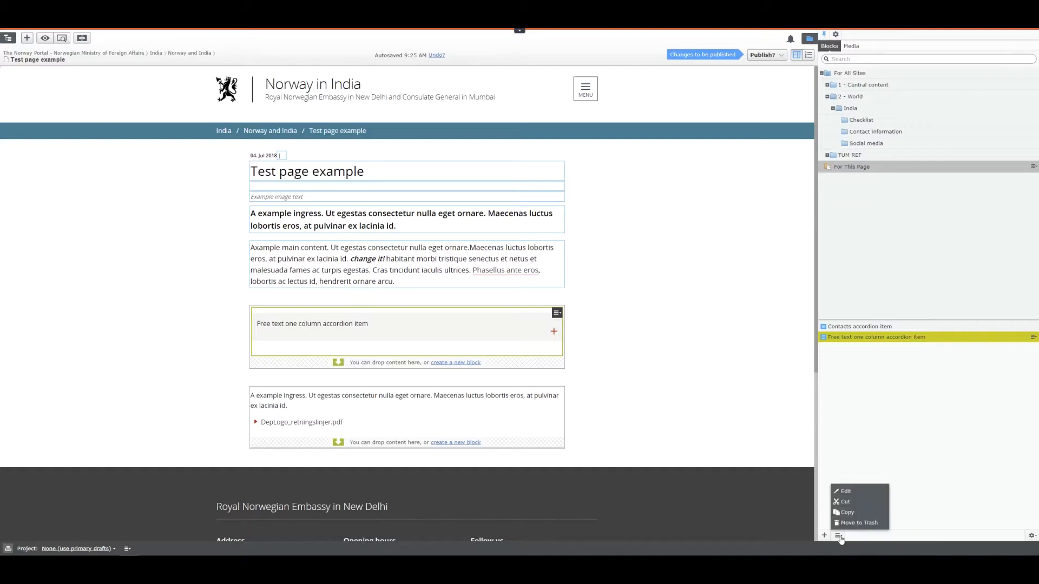
left_click(841, 491)
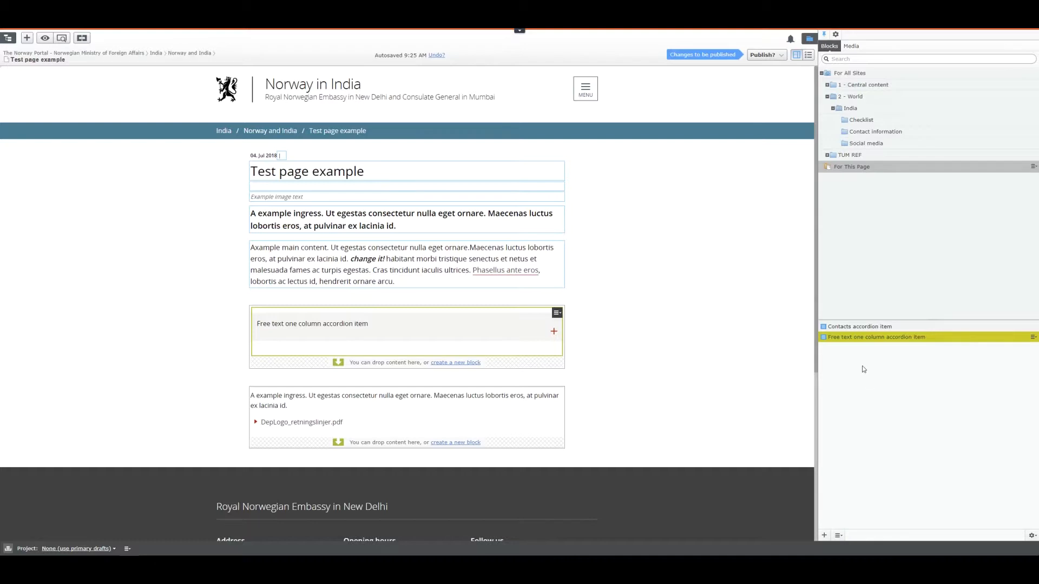
Step: Open the free text accordion block's properties, append "lkjhdzflkjhslkøfghøsklfdh" to its main body and publish the change
double_click(843, 339)
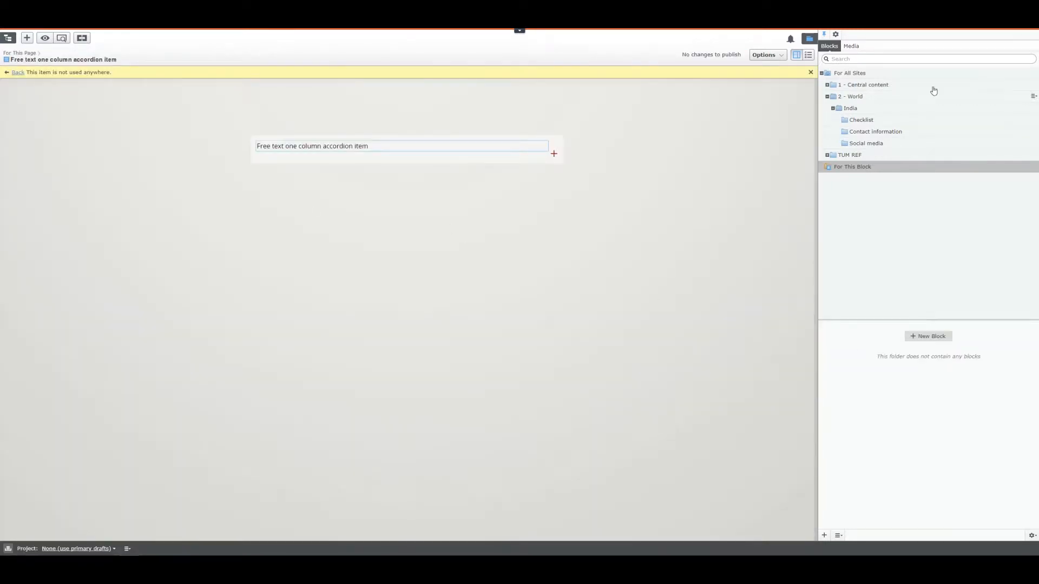
left_click(808, 56)
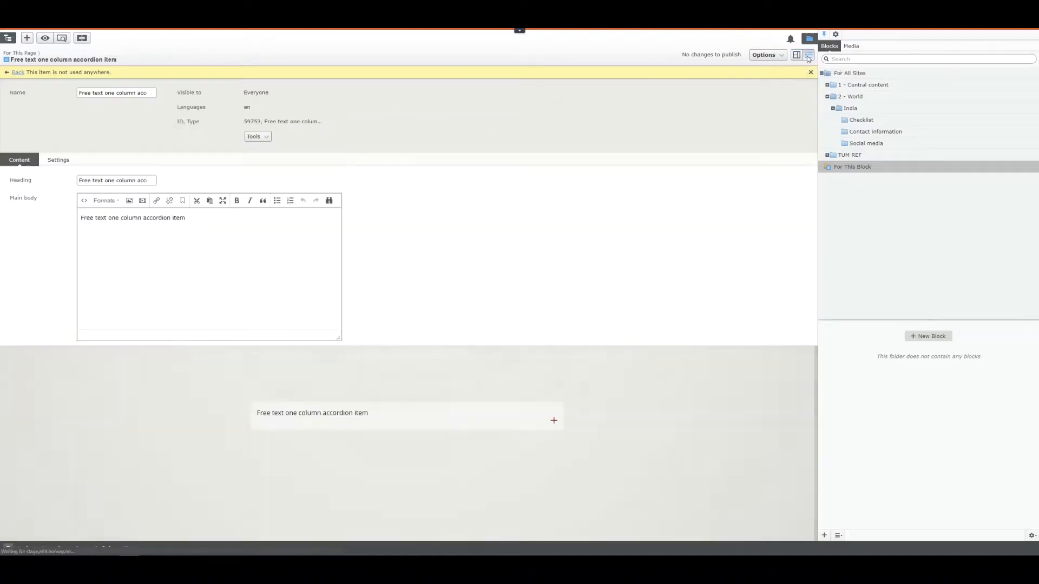
left_click(258, 222)
type("lkjhdzflkjhslkøfghøsklfdh")
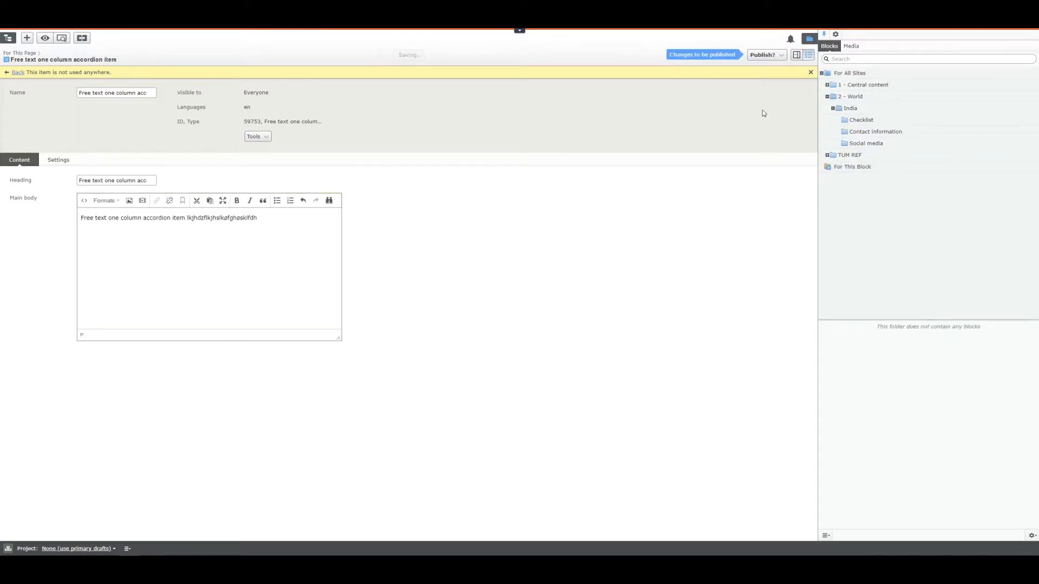
left_click(779, 55)
left_click(716, 92)
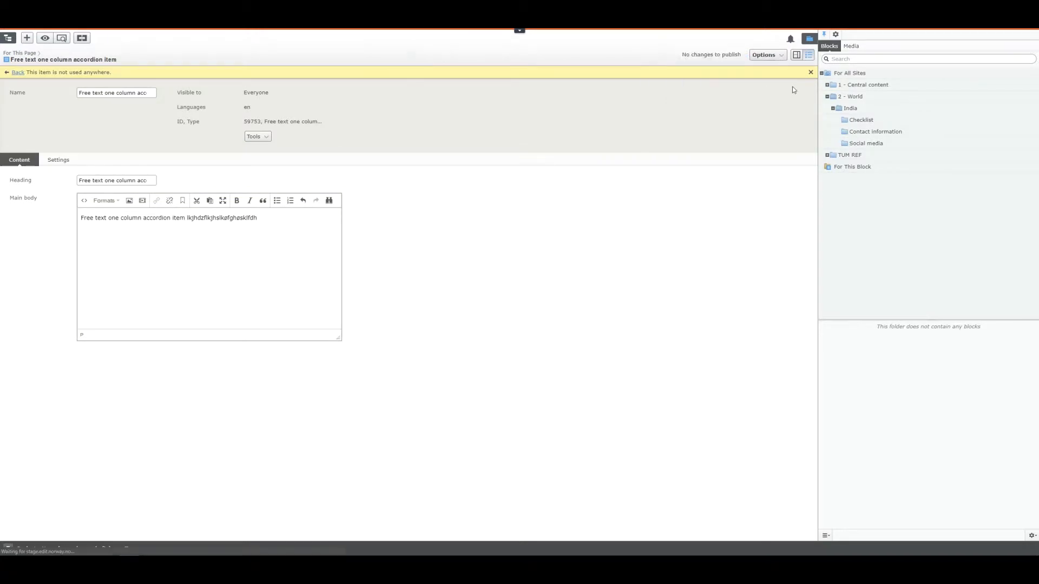
Step: Remove "lkjhdzflkjhslkøfghøsklfdh" from the accordion block's main body in on-page editing and publish the change
left_click(796, 58)
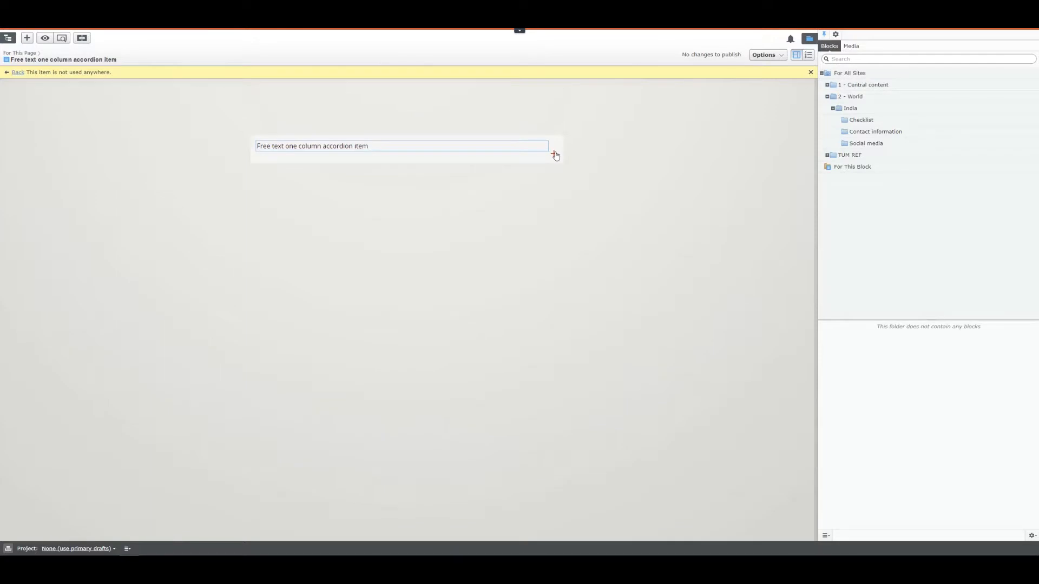
left_click(556, 156)
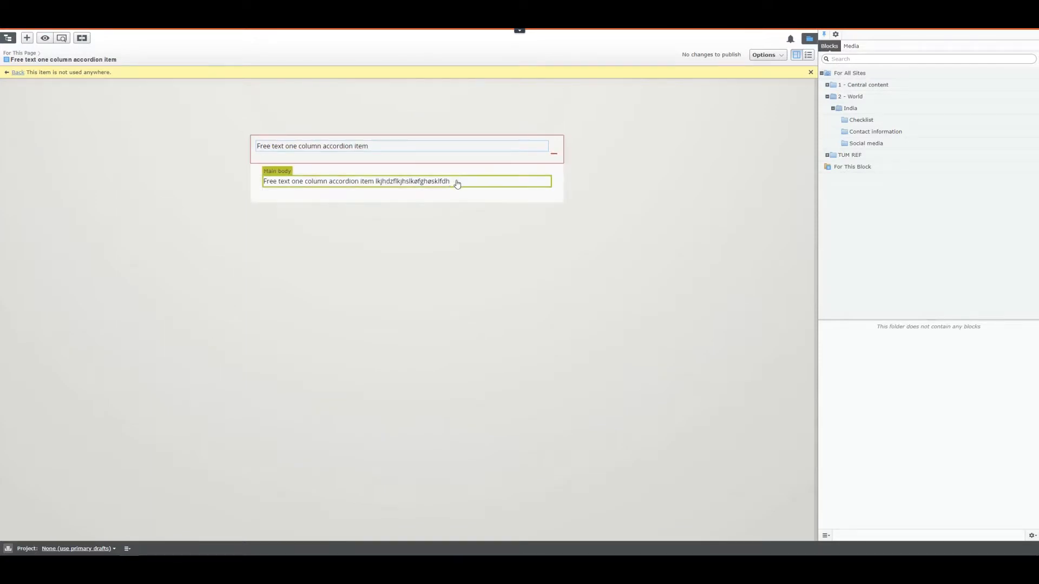
left_click(454, 183)
left_click_drag(454, 186, 369, 195)
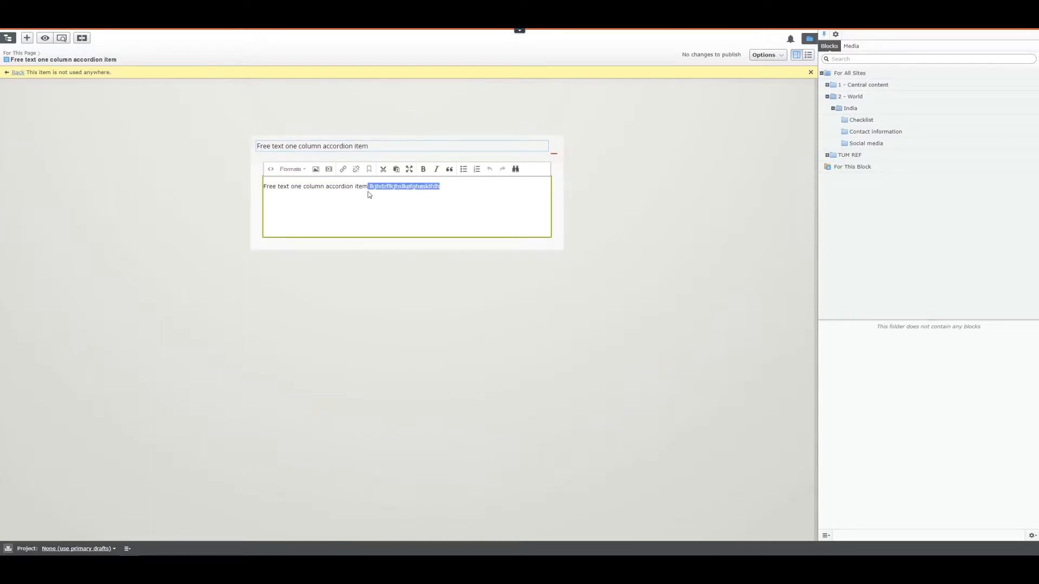
key("BackSpace")
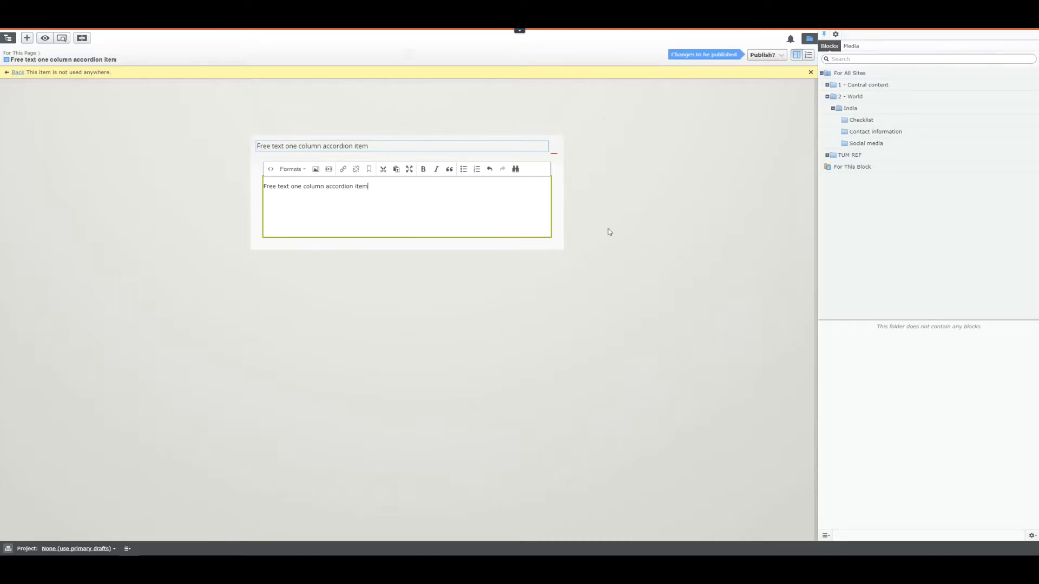
left_click(610, 231)
left_click(762, 55)
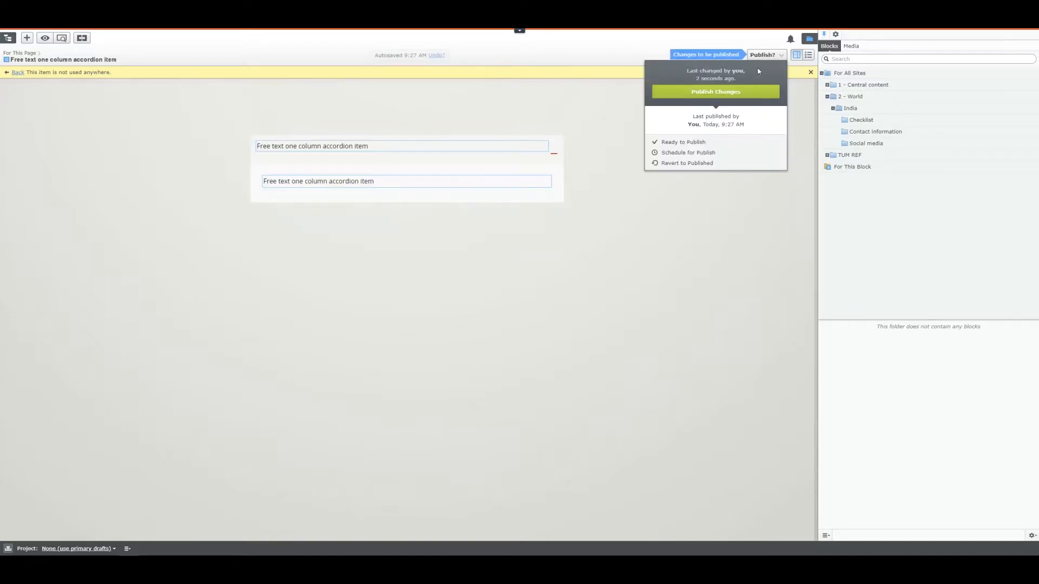
left_click(744, 97)
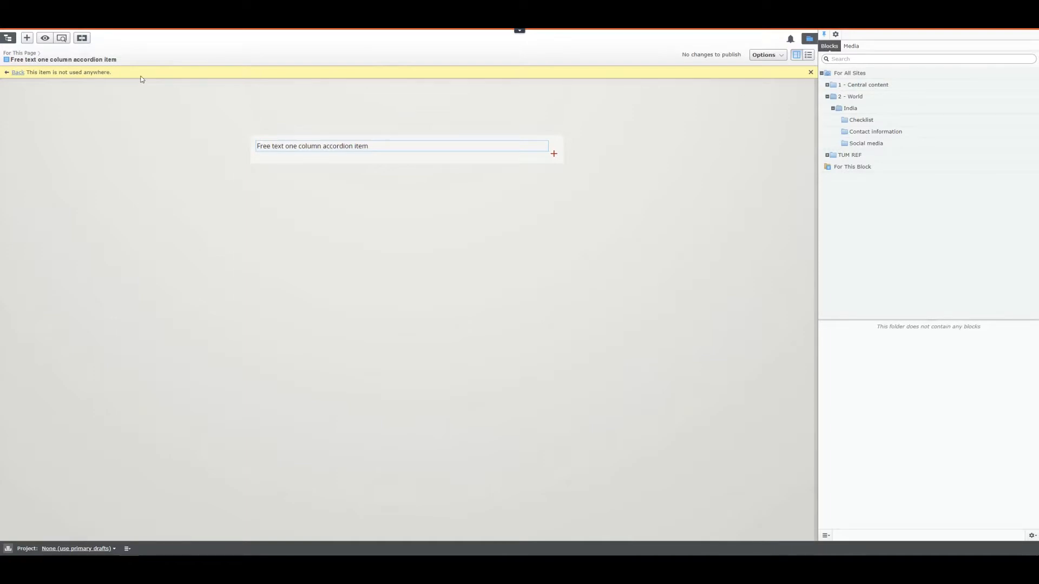
Step: Return to the test page and add this page's Contacts accordion item to the article's block area below the free text accordion
left_click(20, 72)
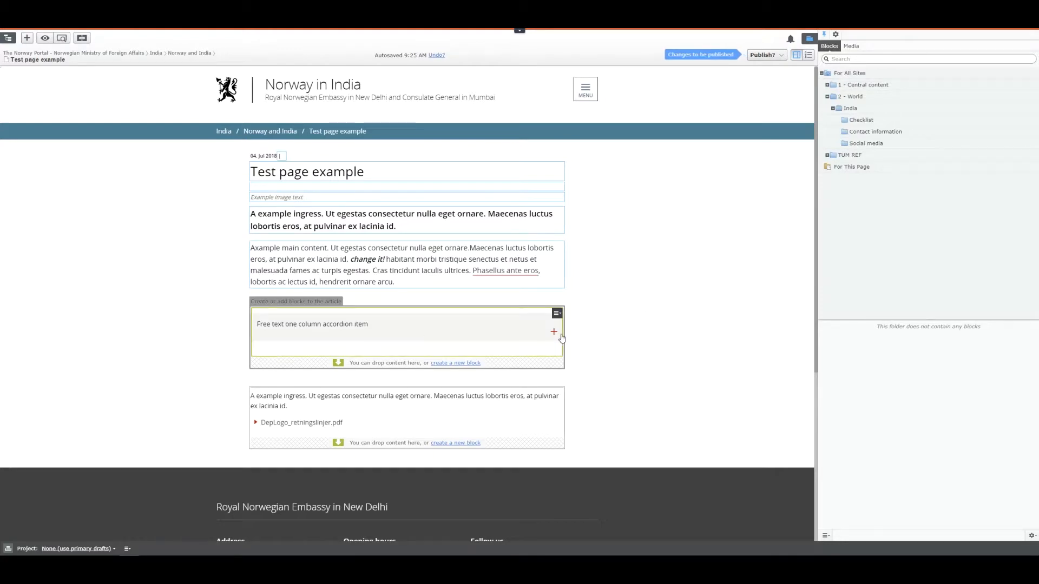
left_click(847, 170)
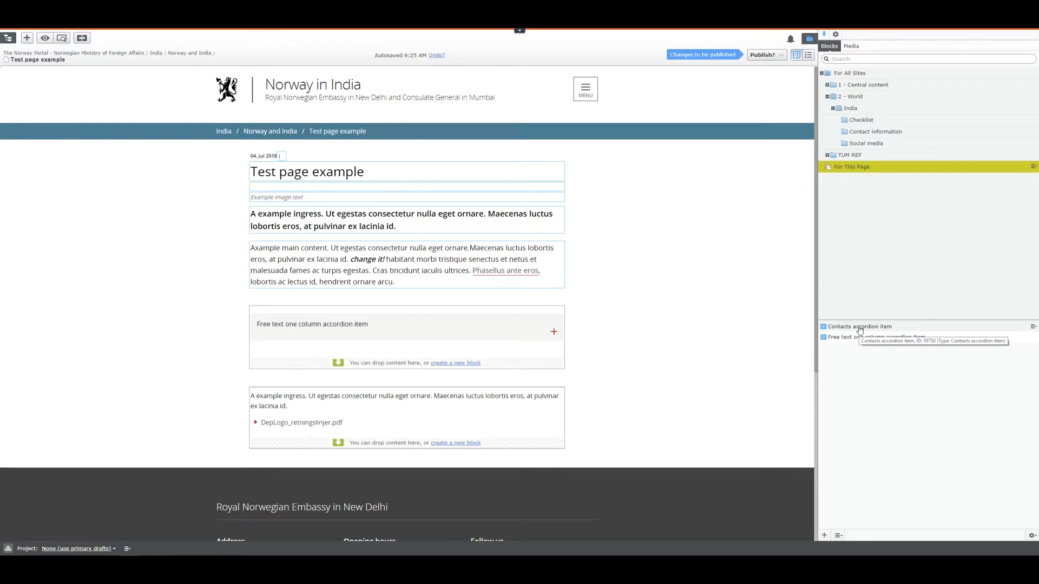
left_click_drag(860, 330, 516, 360)
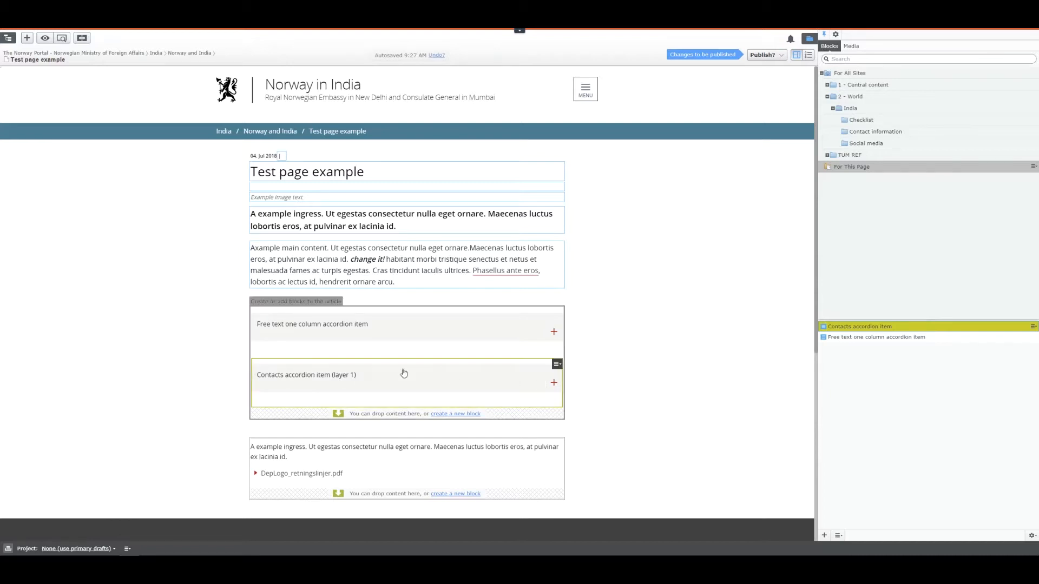
Step: Open the Contacts accordion item from the article's block area for editing, expand it and open its contact person block
left_click(557, 365)
left_click(574, 378)
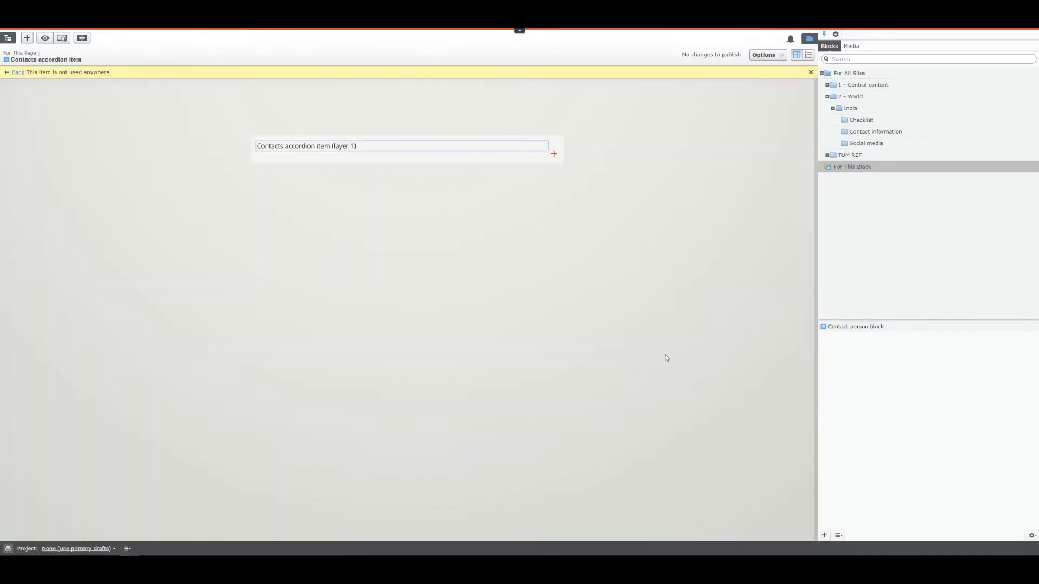
left_click(553, 154)
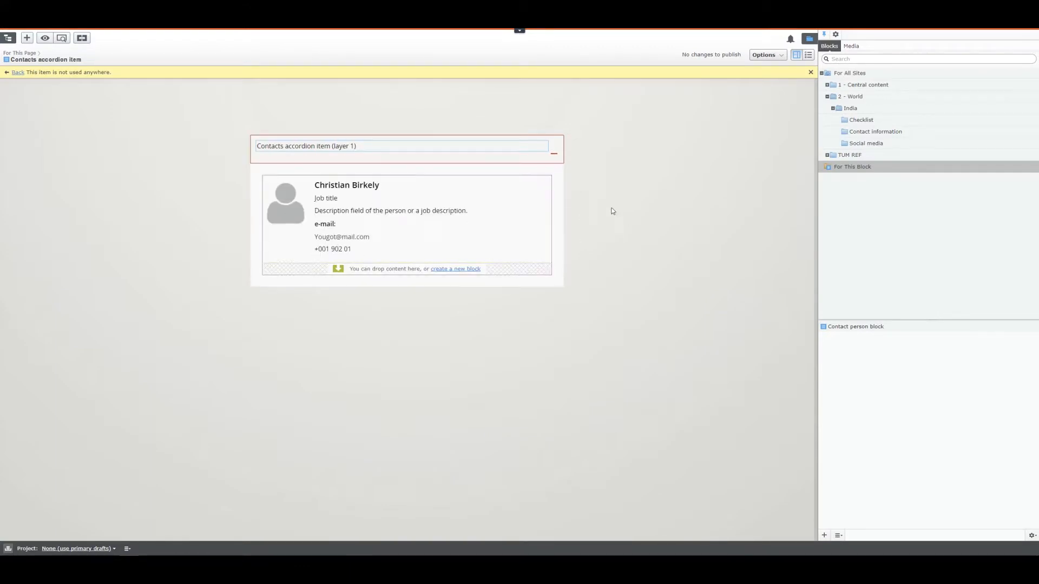
left_click(859, 327)
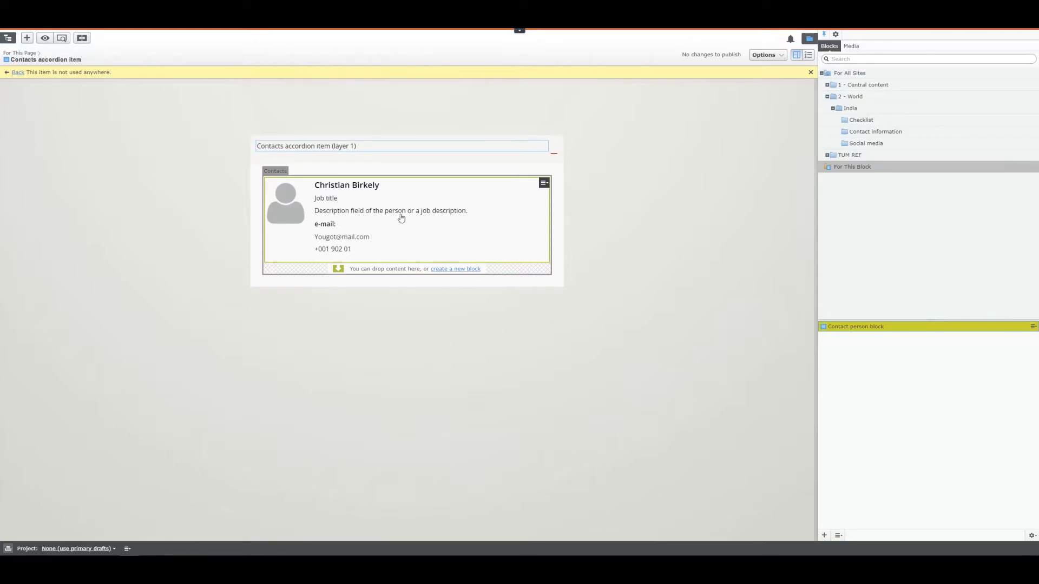
left_click(544, 183)
left_click(561, 195)
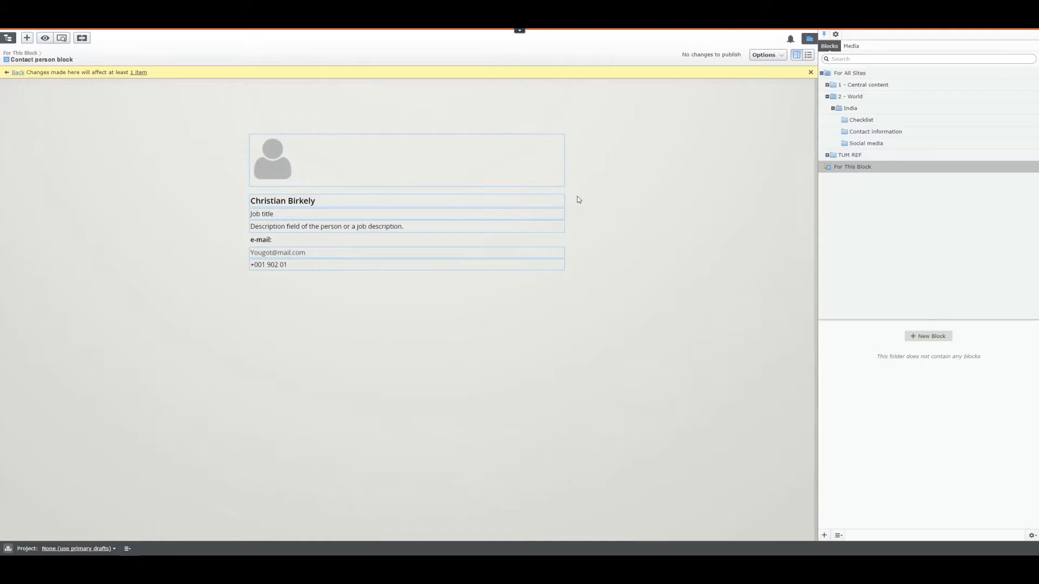
Step: Append "kjasdnfkjansdf" to the contact person block's main body in its properties and publish the change
left_click(443, 229)
left_click(652, 258)
left_click(338, 253)
left_click(809, 55)
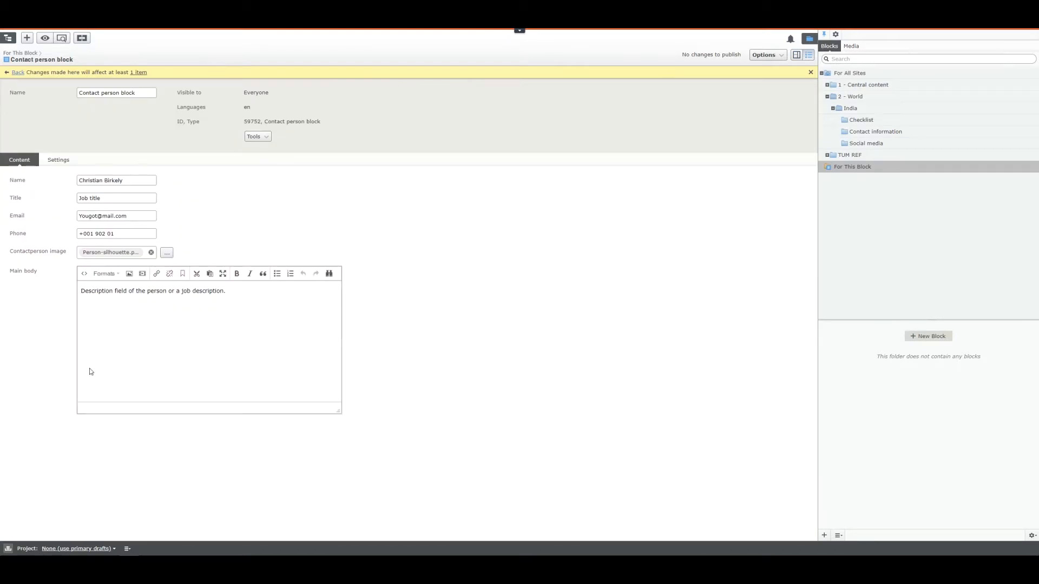
left_click(247, 298)
type("kjasdnfkjansdf")
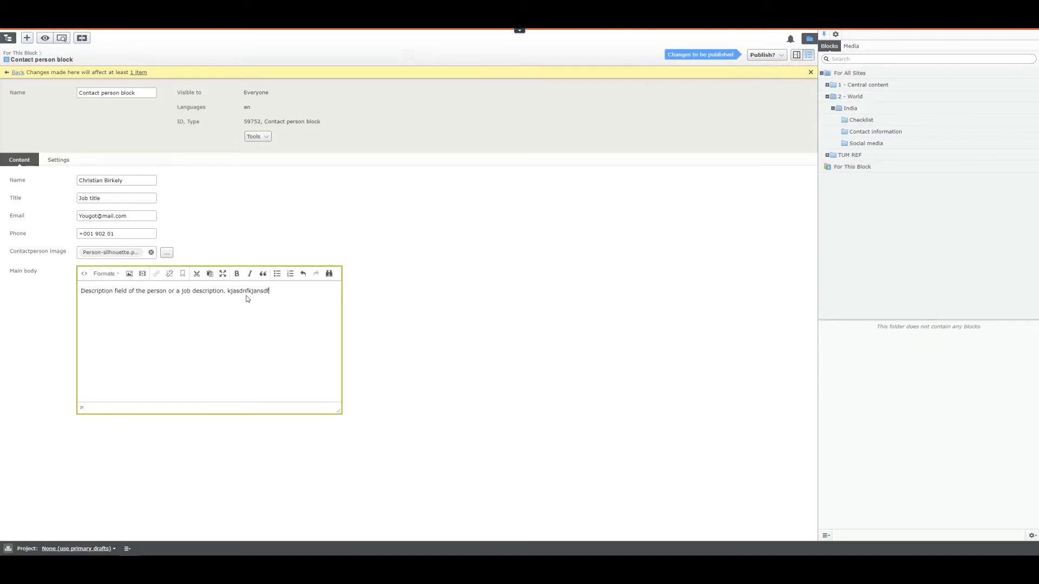
left_click(508, 310)
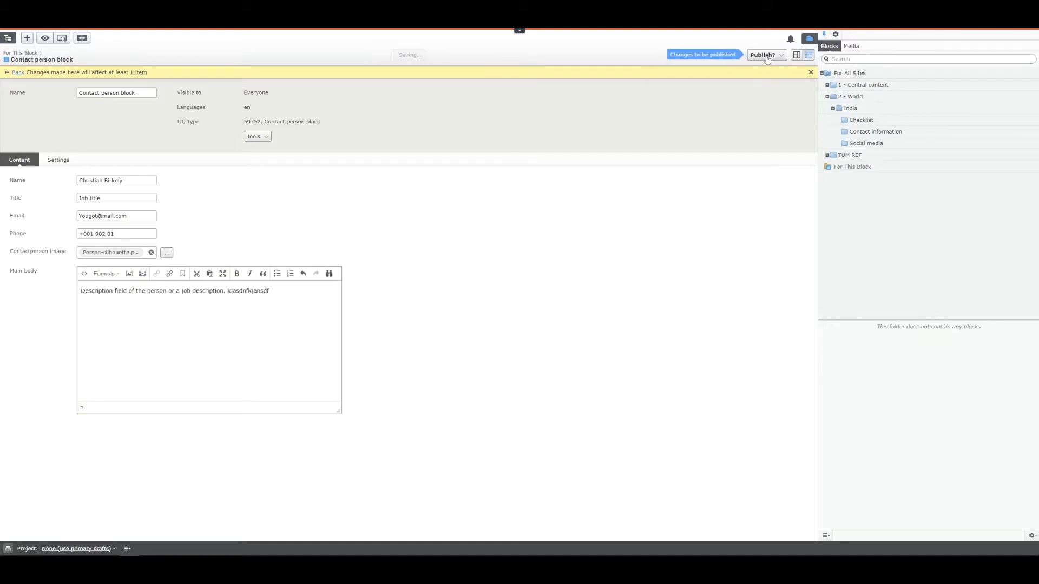
left_click(763, 54)
left_click(760, 93)
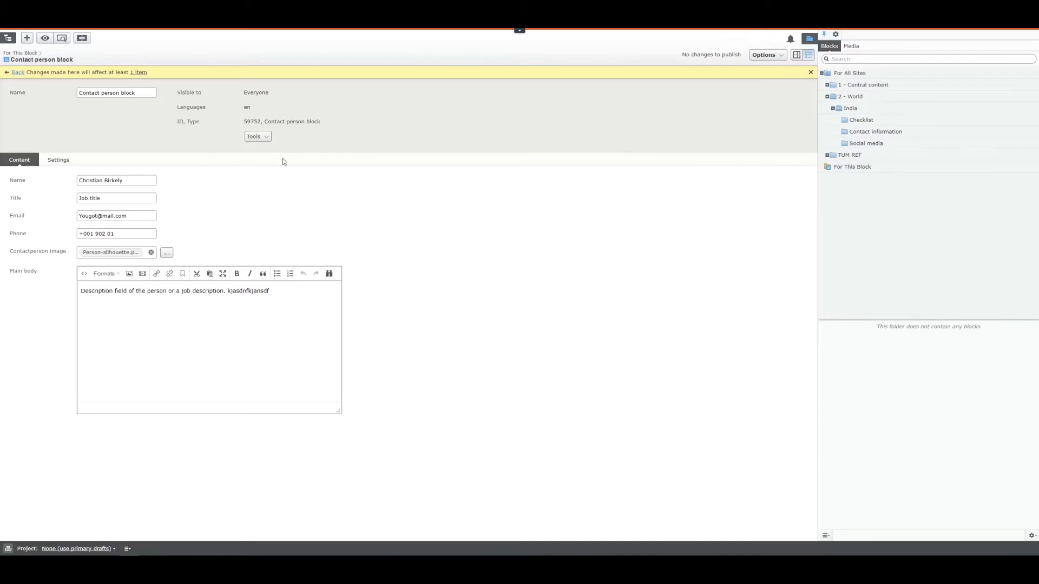
Step: Return to the test page in on-page editing and publish the page with the Contacts accordion item added
left_click(17, 73)
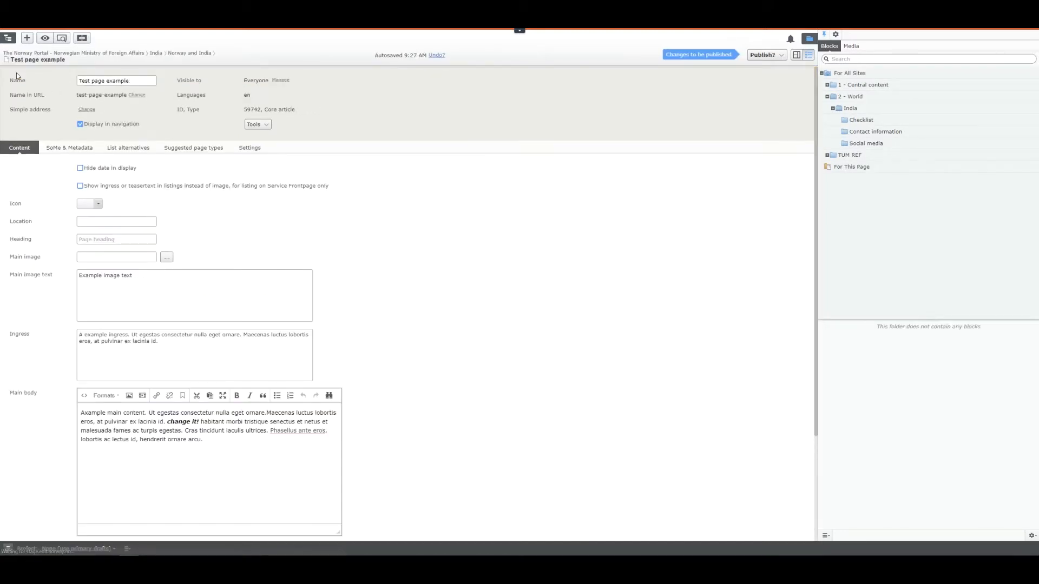
left_click(796, 55)
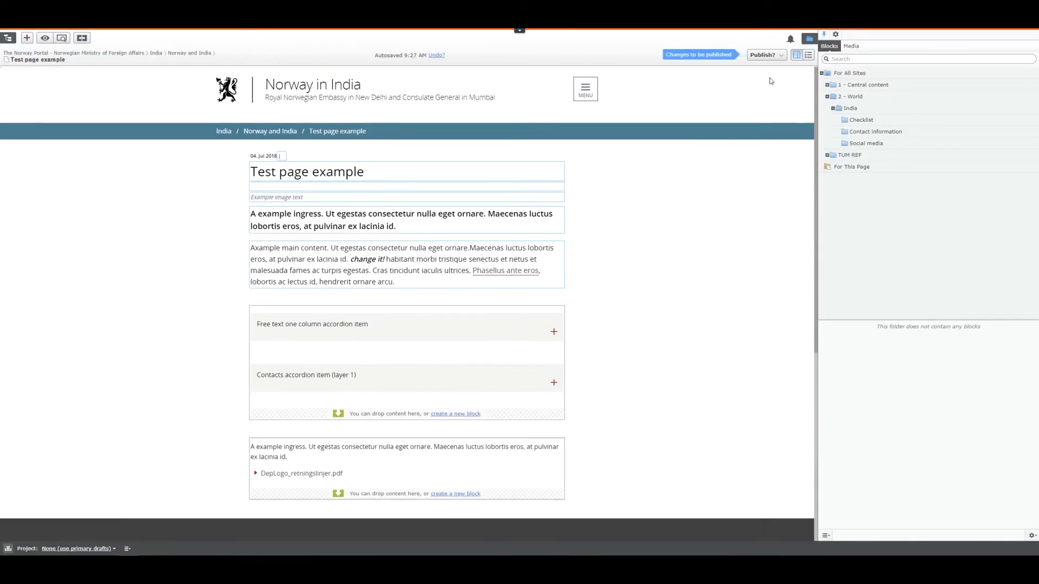
left_click(555, 387)
left_click(743, 274)
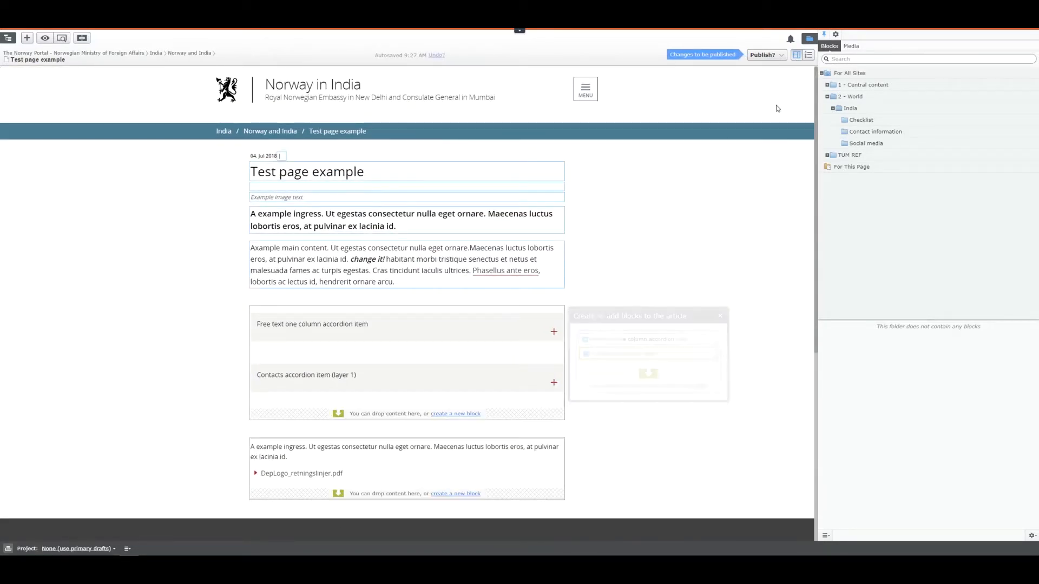
left_click(768, 56)
left_click(755, 96)
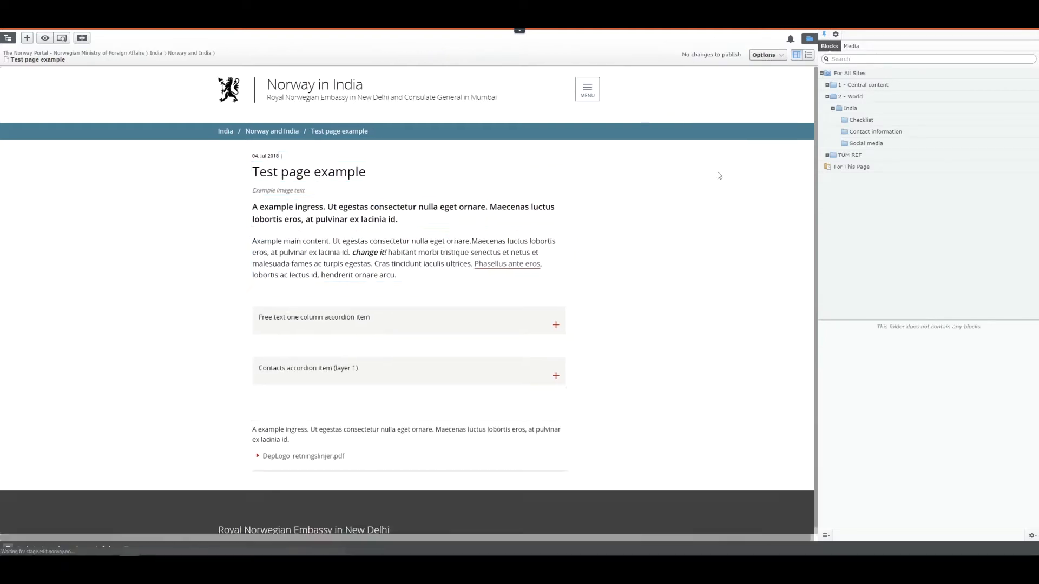
Step: Preview the test page and examine the expanded contents of both accordions, including the contact person's description, and leave the preview
left_click(61, 37)
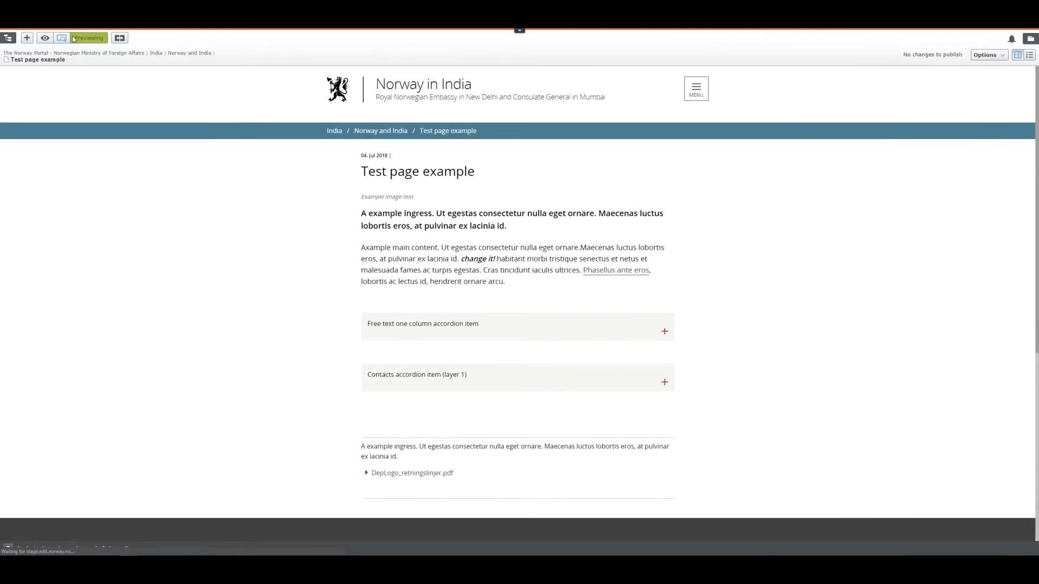
left_click(665, 346)
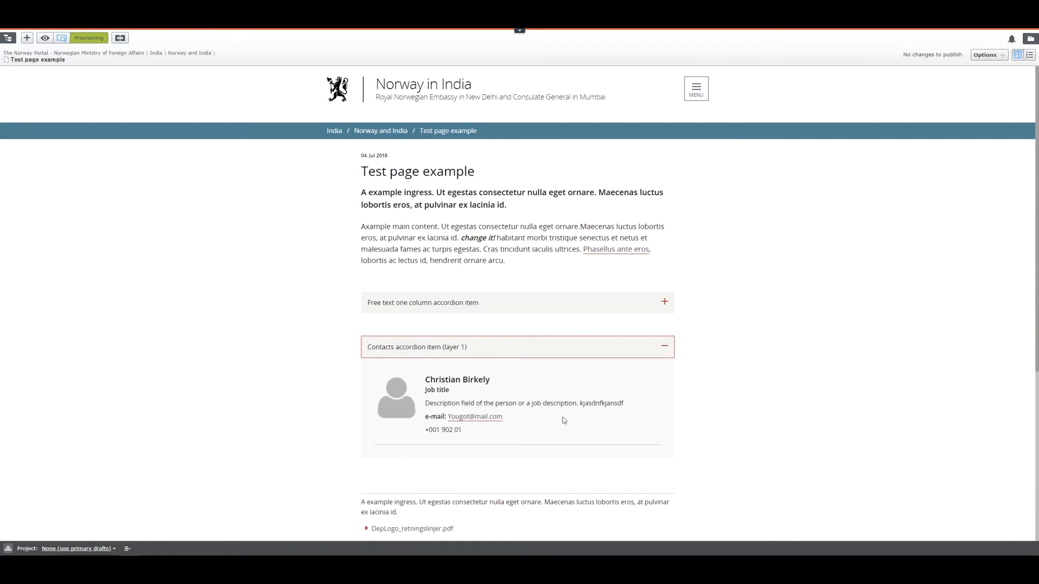
left_click_drag(625, 405, 580, 405)
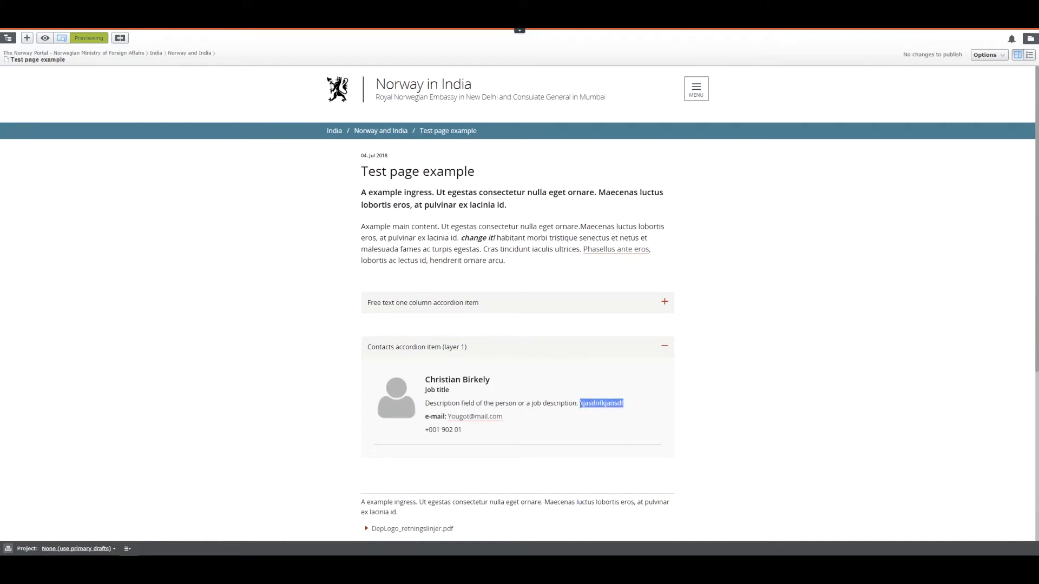
left_click(666, 346)
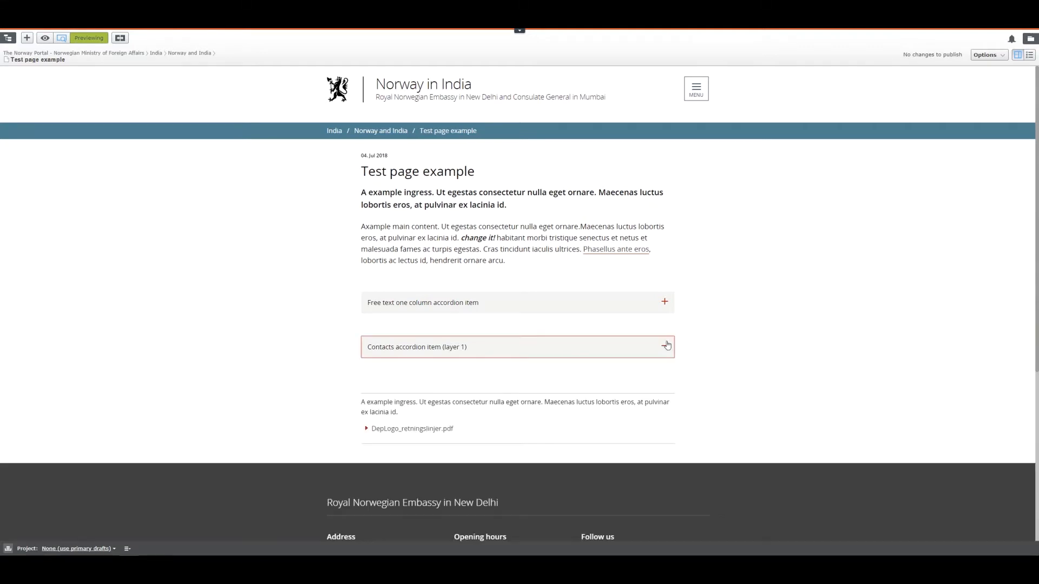
left_click(669, 303)
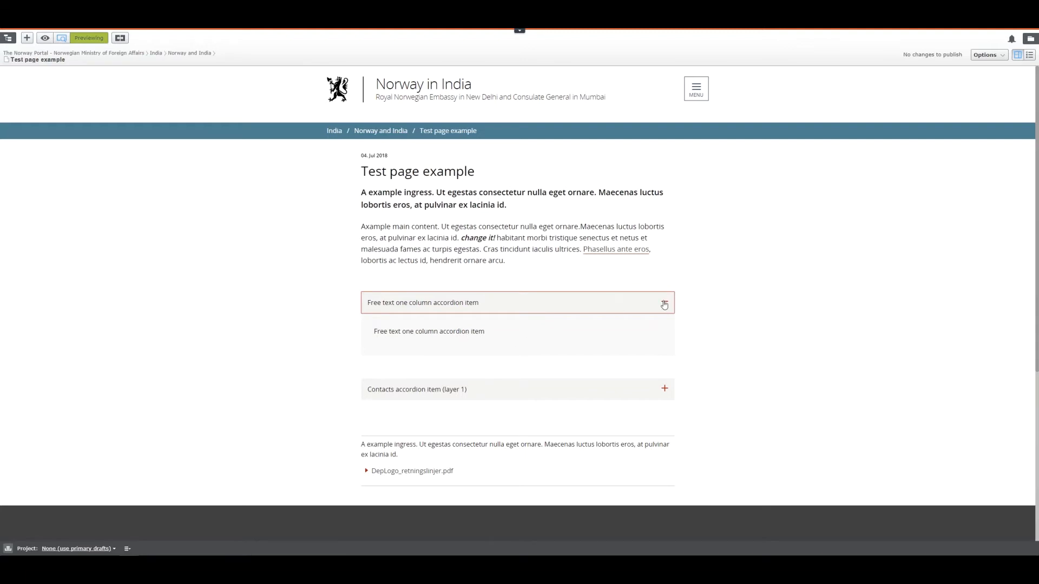
left_click(665, 302)
left_click(61, 38)
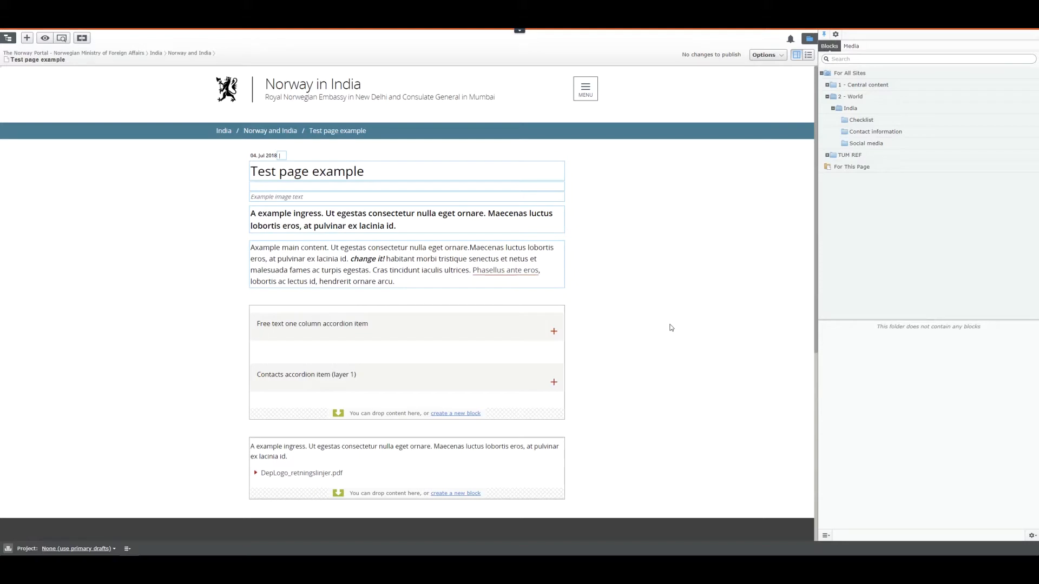
Step: Reorder the article's block area so the Contacts accordion item comes above the free text accordion item
left_click(855, 167)
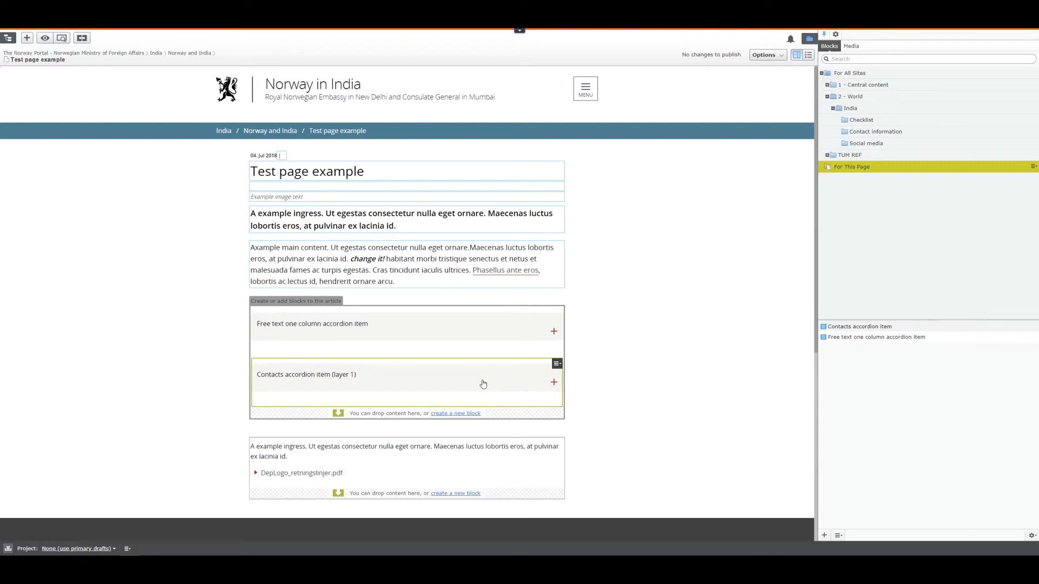
mouse_move(480, 381)
left_mouse_down()
mouse_move(481, 322)
mouse_move(475, 400)
left_mouse_up()
left_click(483, 340)
left_click_drag(623, 354, 632, 336)
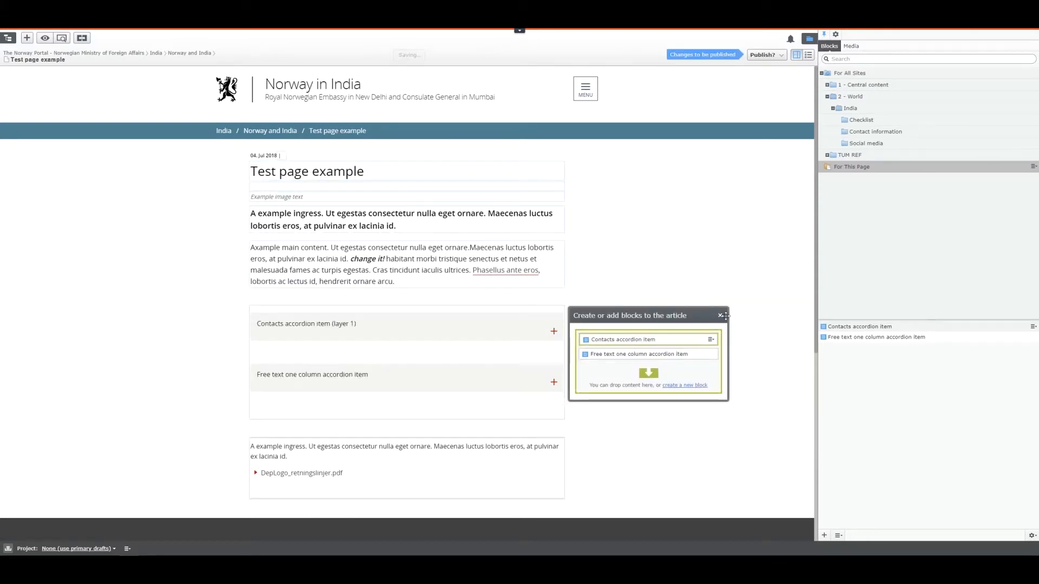
left_click(719, 316)
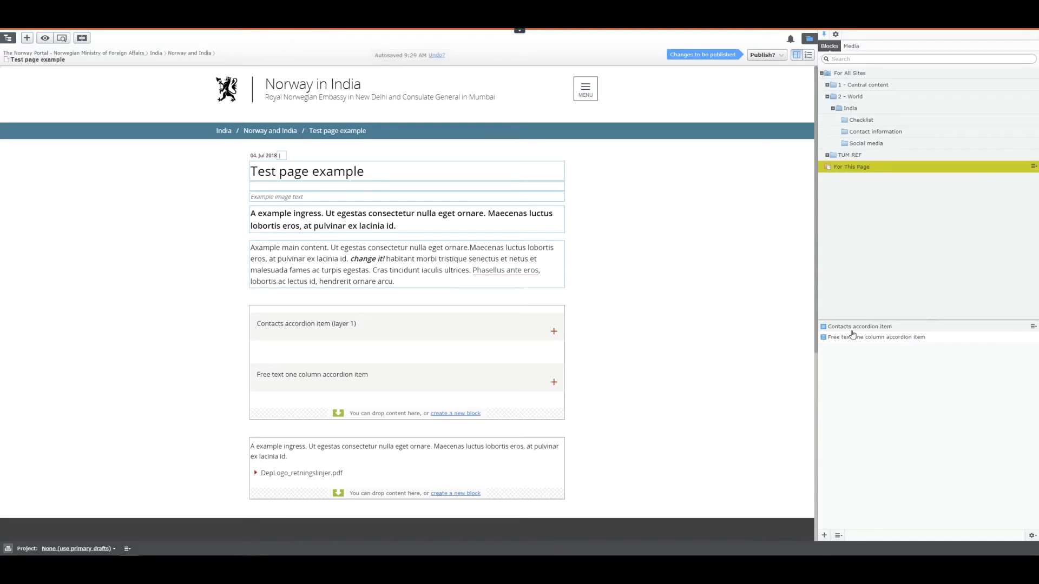
Step: Move the Contacts accordion item from this page's blocks into the India folder, confirm the move and open that folder
left_click(850, 328)
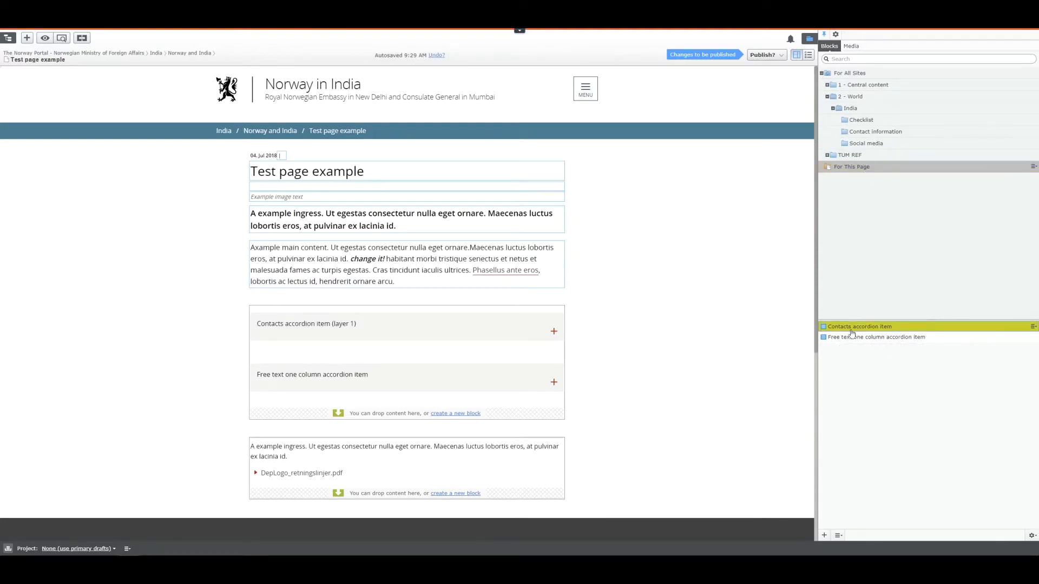
left_click_drag(852, 332, 854, 110)
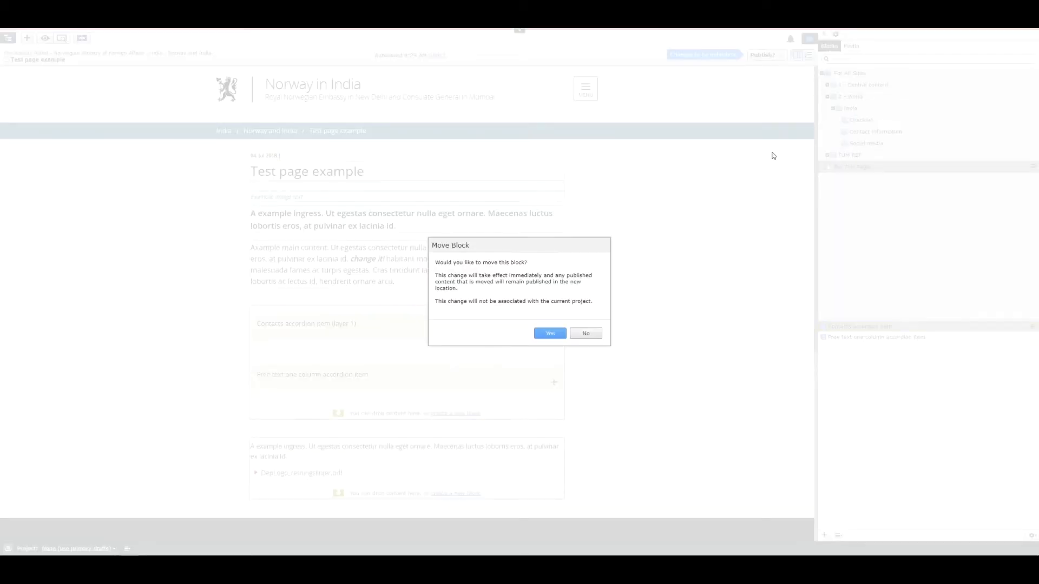
left_click(551, 334)
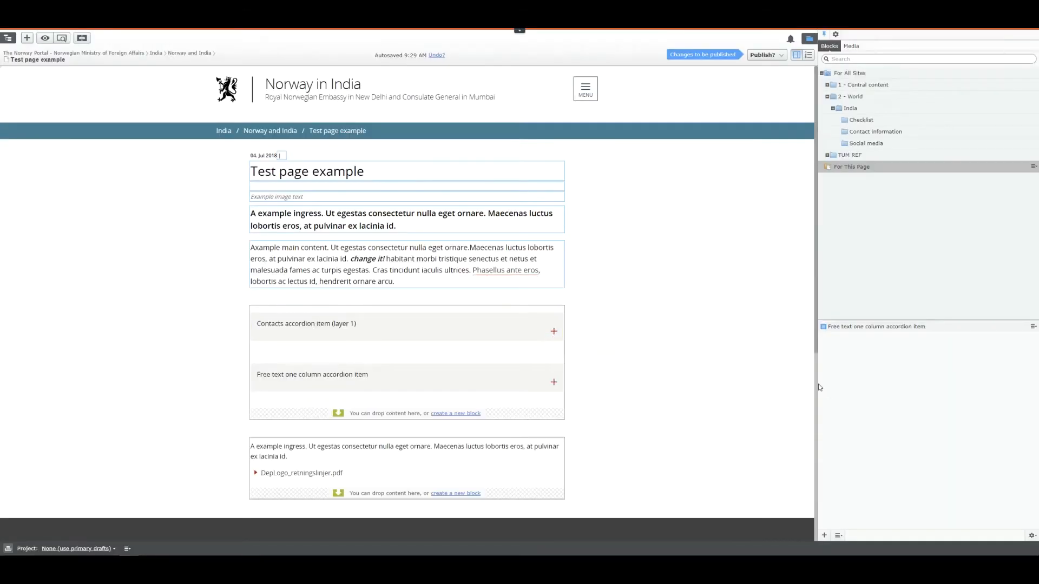
left_click(856, 110)
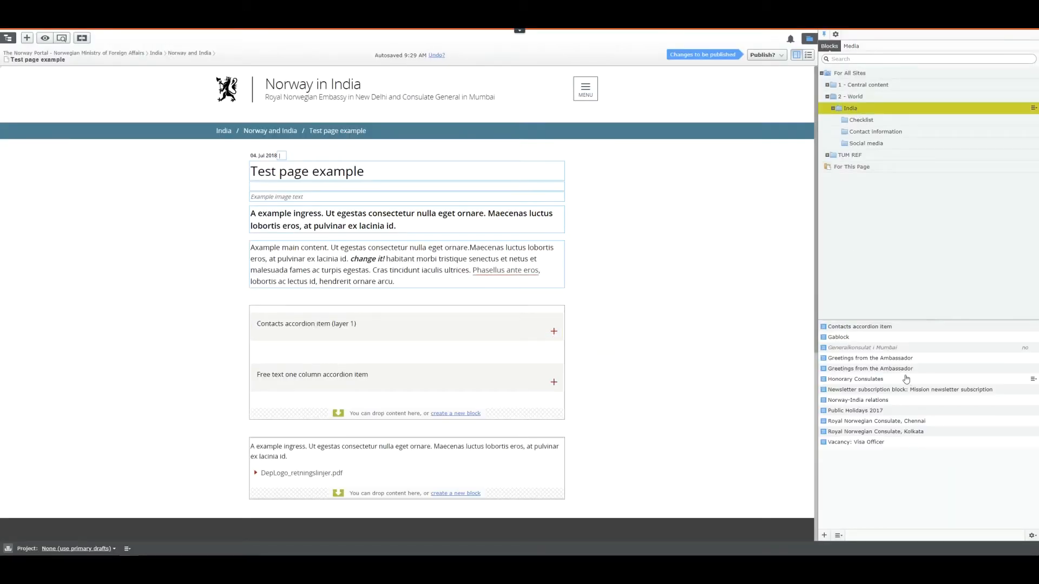
Step: Cut the Contacts accordion item from the India folder and paste it back into this page's blocks, confirming the move
left_click(1034, 326)
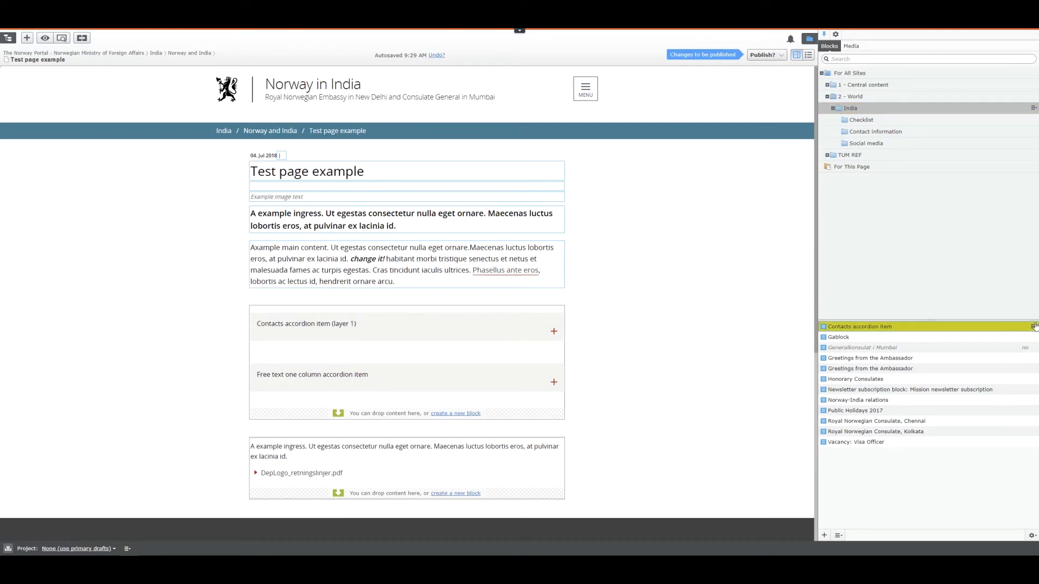
left_click(1035, 328)
left_click(1007, 343)
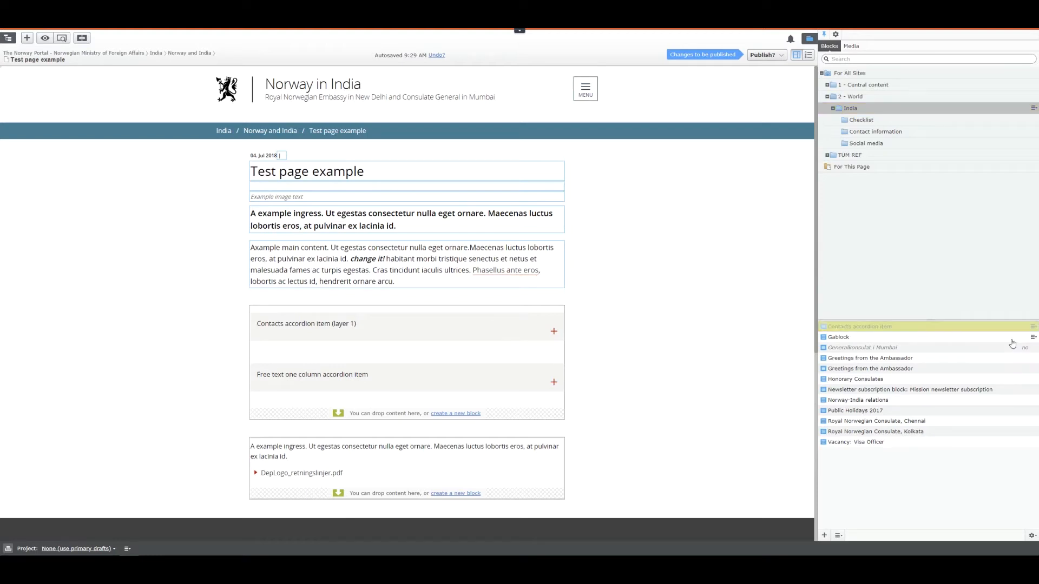
left_click(855, 167)
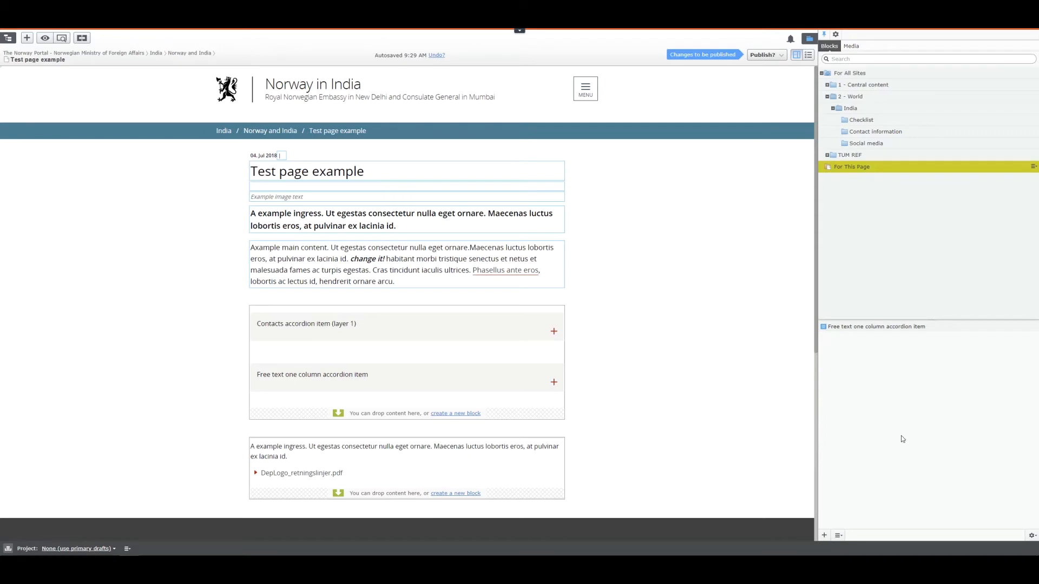
left_click(1033, 167)
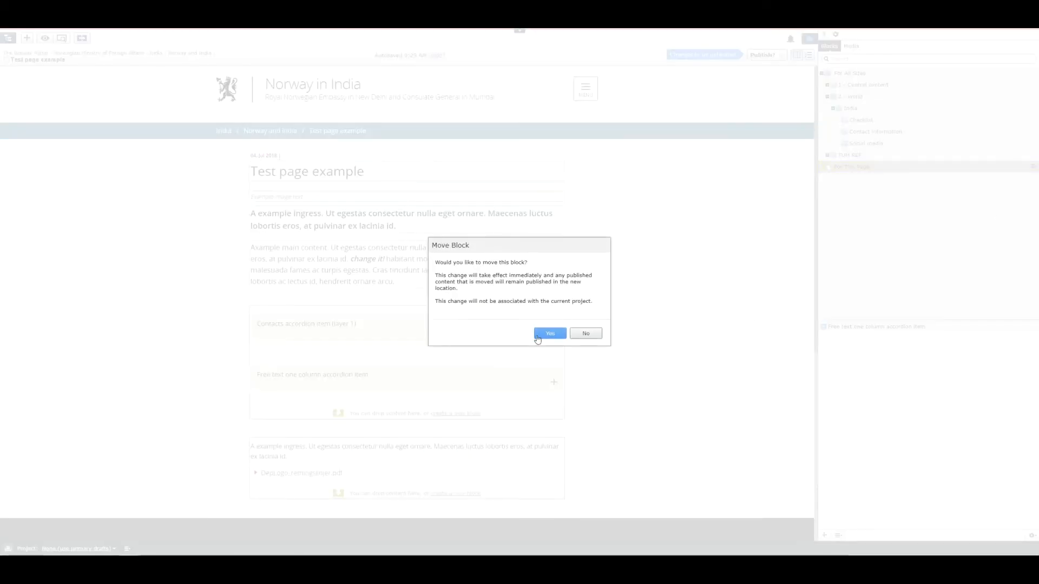
left_click(552, 334)
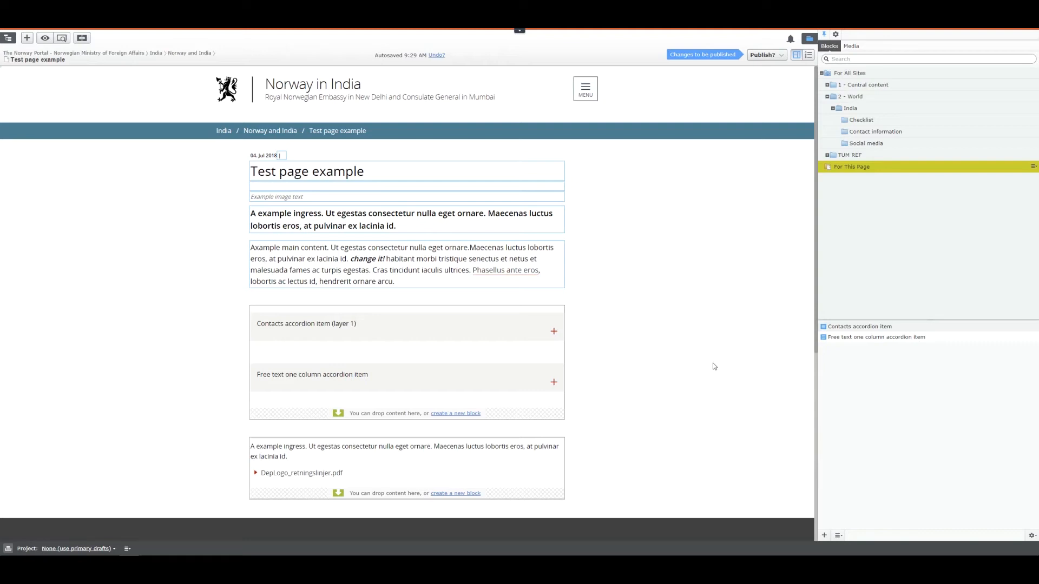
Step: Request trashing of this page's Contacts accordion item to review where the block is used, and cancel the deletion
mouse_move(556, 314)
left_click(1033, 326)
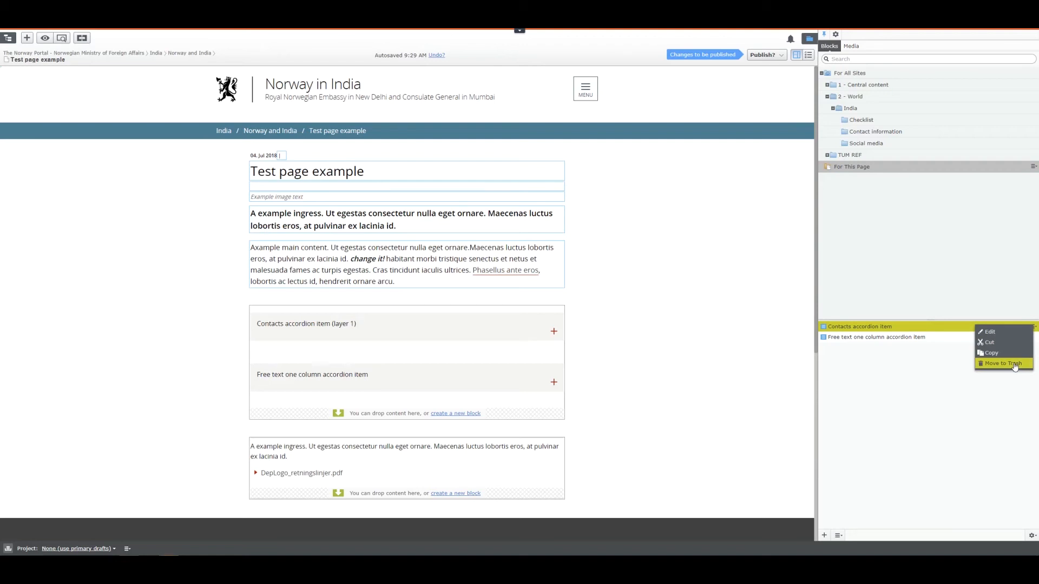
left_click(1015, 367)
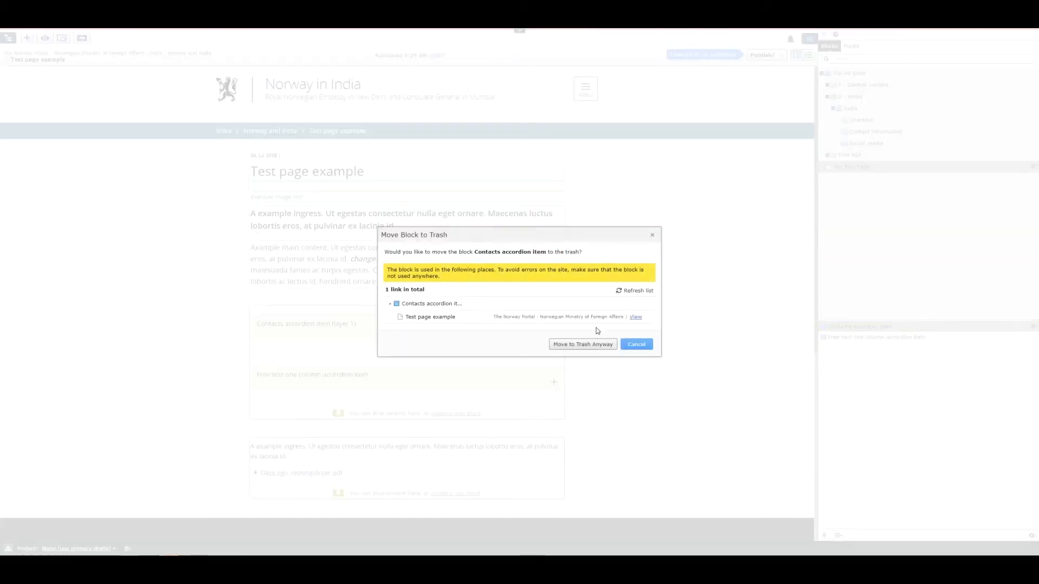
left_click_drag(506, 234, 615, 152)
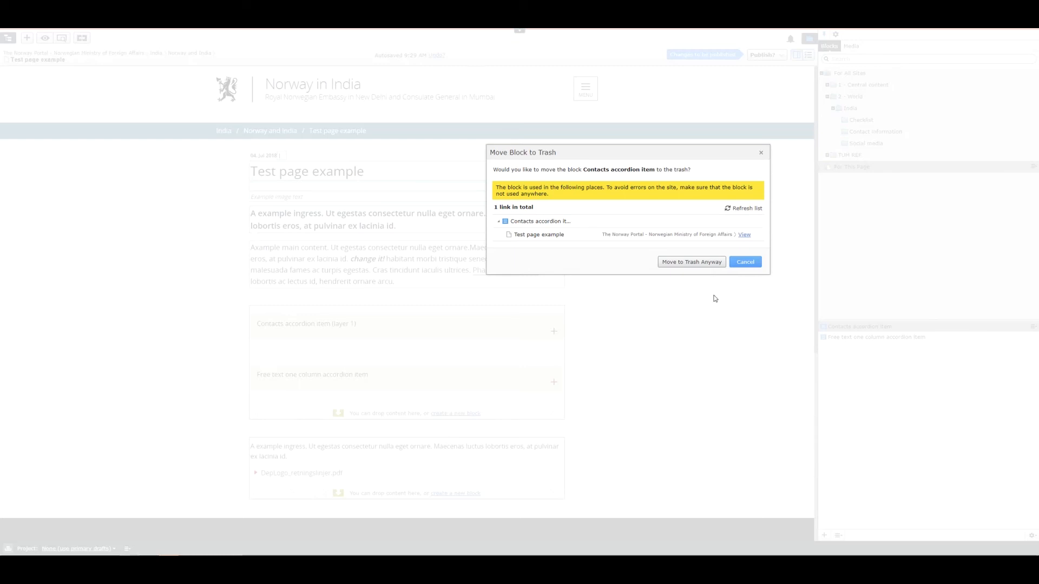
left_click(746, 262)
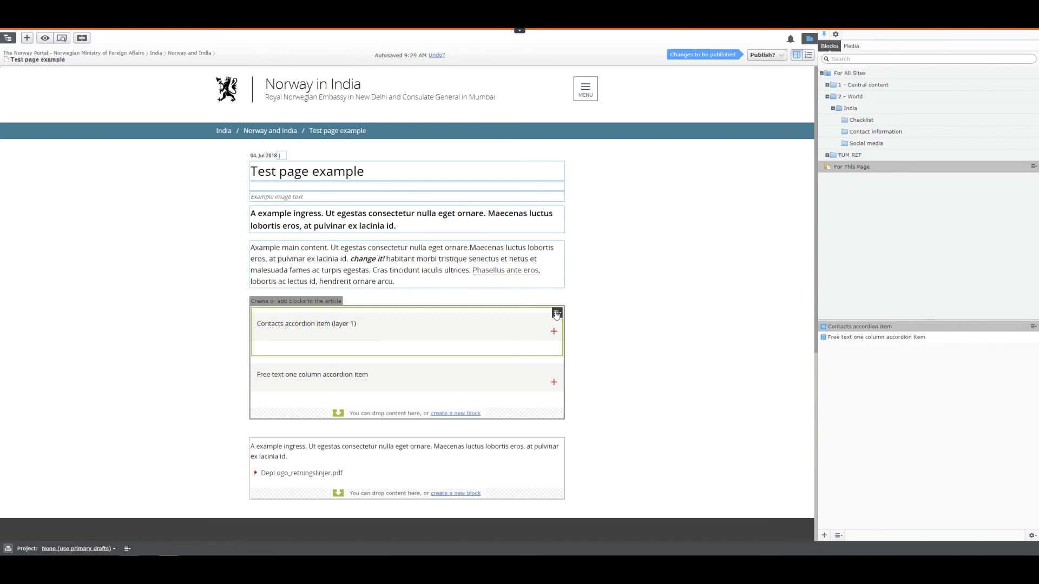
Step: Remove the Contacts accordion item from the article's block area and publish the test page
left_click(557, 314)
left_click(576, 388)
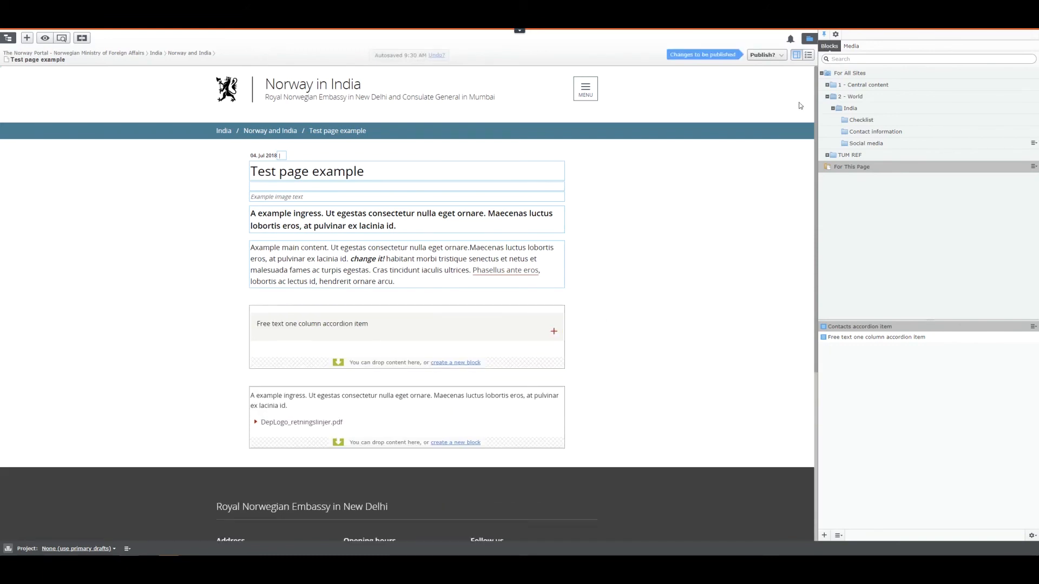
left_click(778, 56)
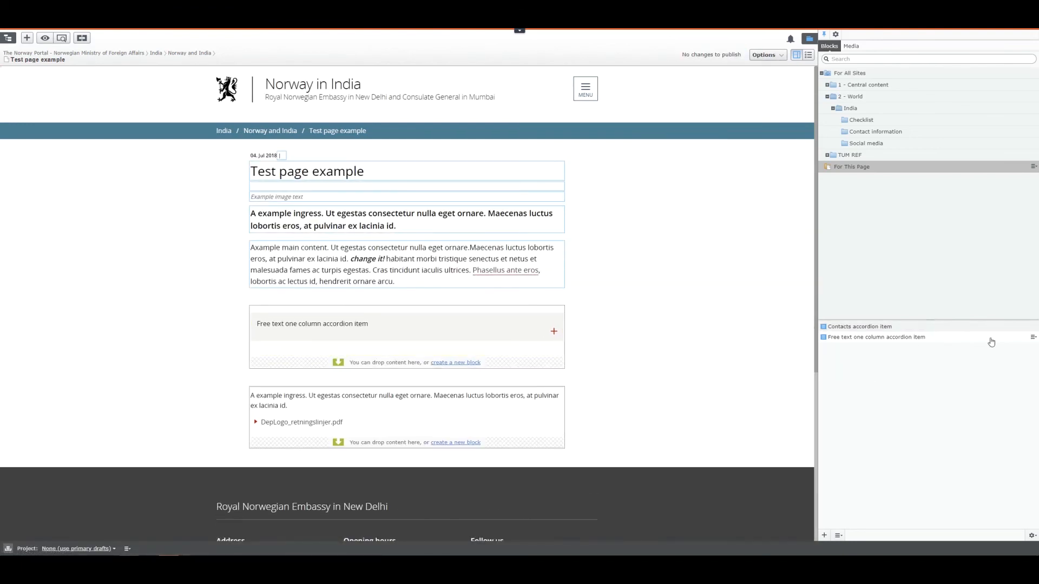
Step: Move the Contacts accordion item from this page's stored blocks to the trash after checking the usage notice
left_click(1033, 327)
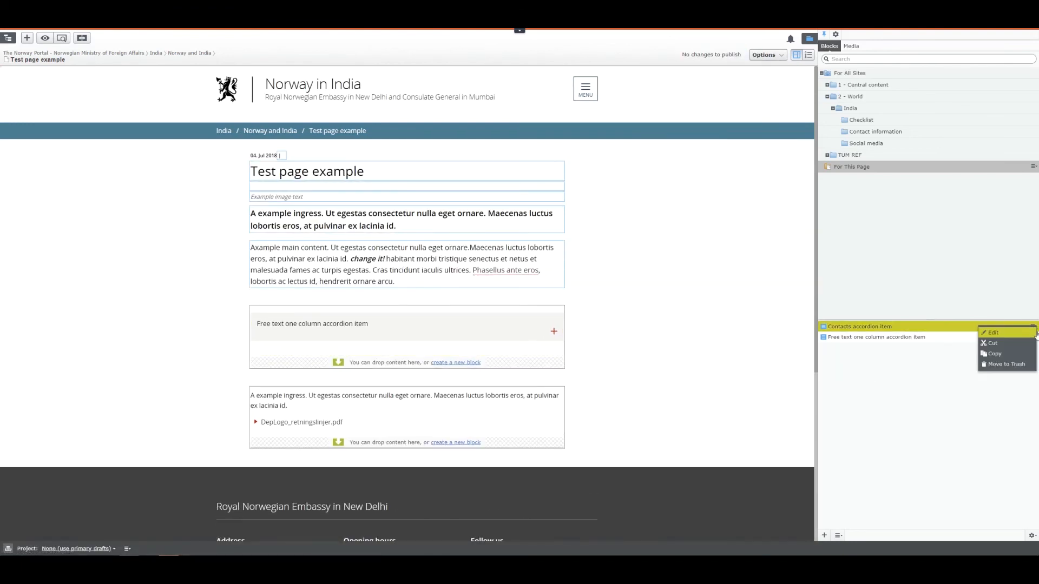
left_click(1028, 365)
left_click_drag(433, 287, 387, 287)
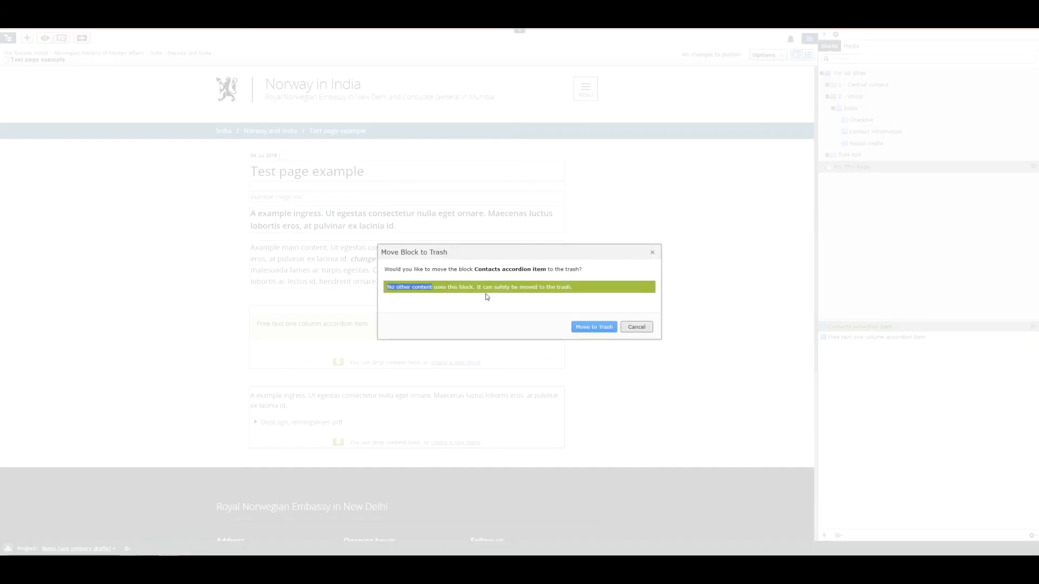
left_click(593, 327)
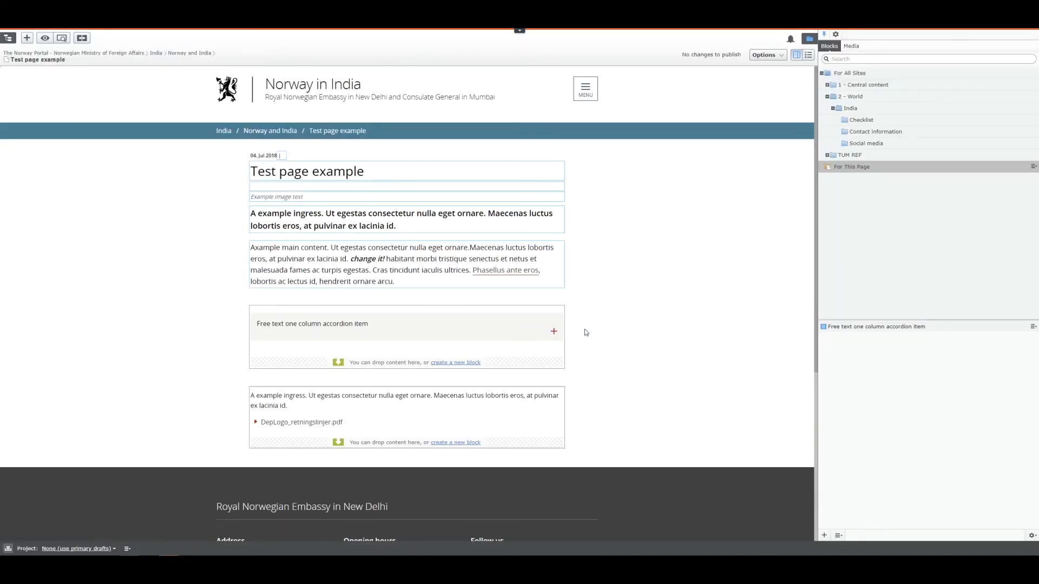